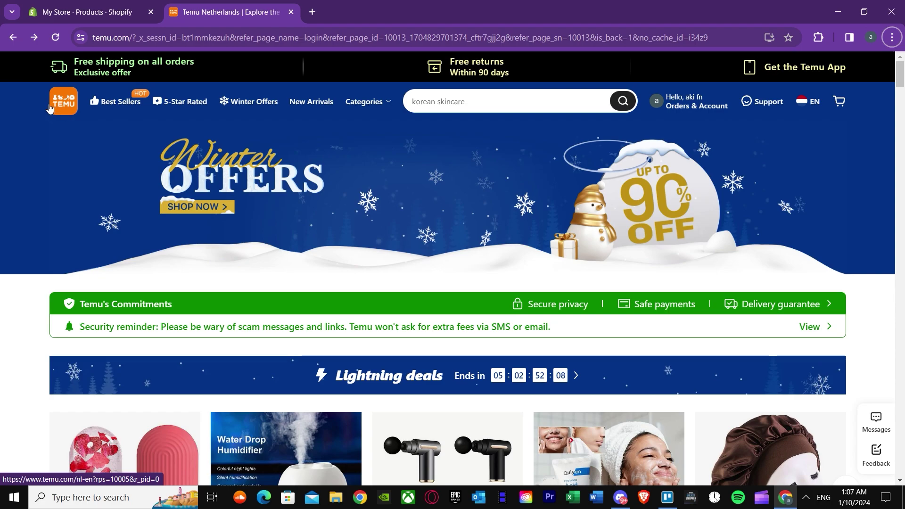
Scroll the Temu Netherlands home page down to the Lightning deals, then back up
scroll(190, 160, down, 5)
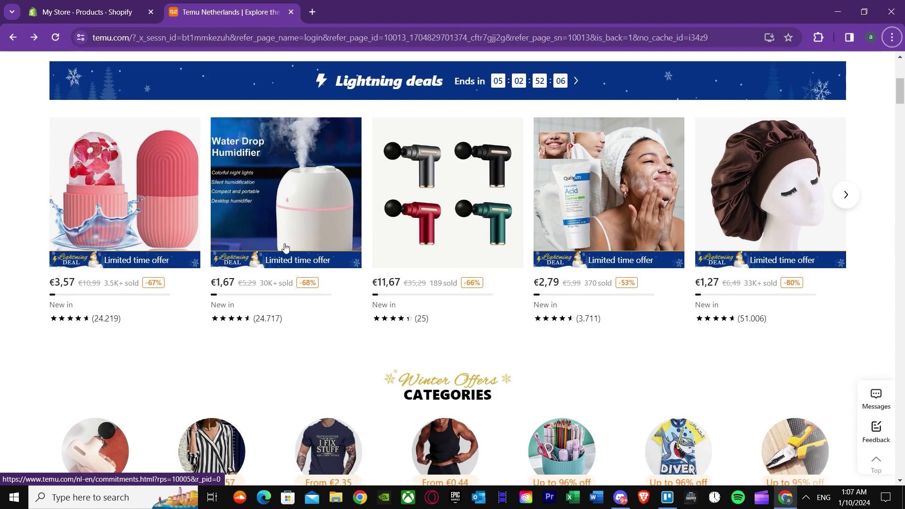
scroll(272, 265, down, 4)
scroll(272, 264, up, 10)
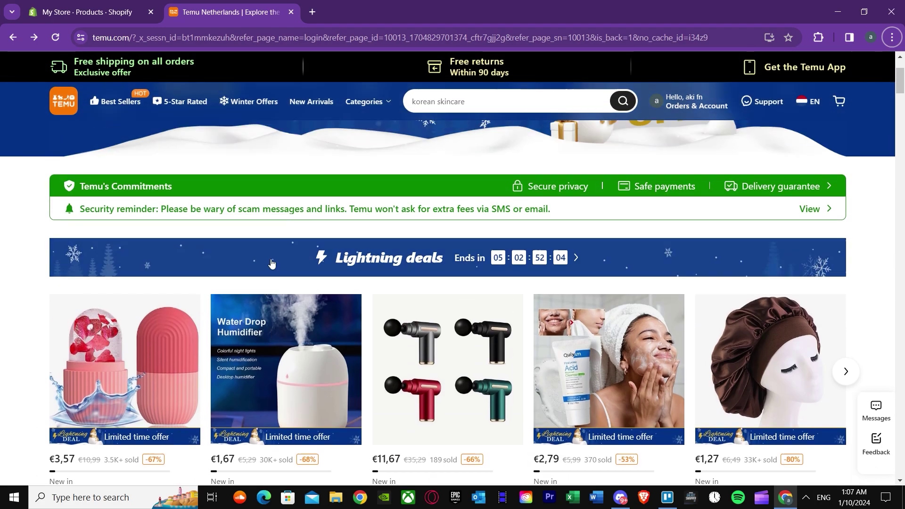
click(87, 11)
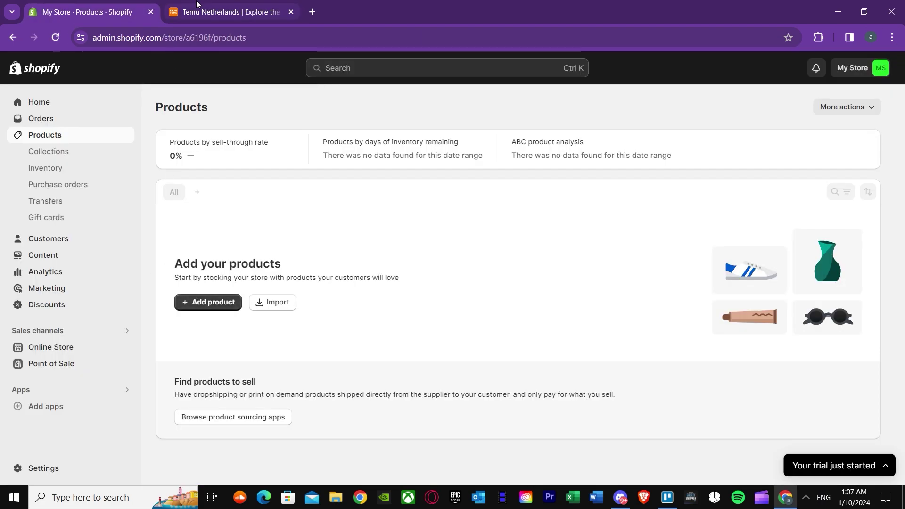
click(255, 12)
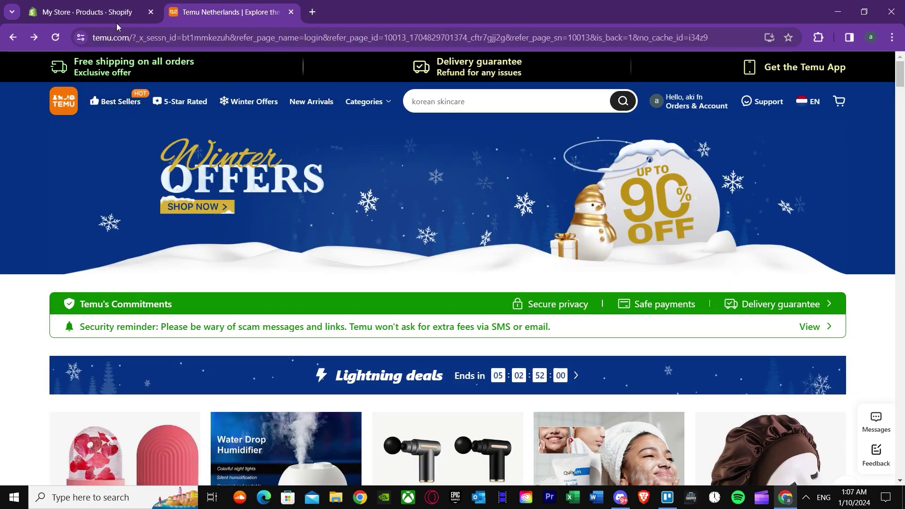
click(105, 9)
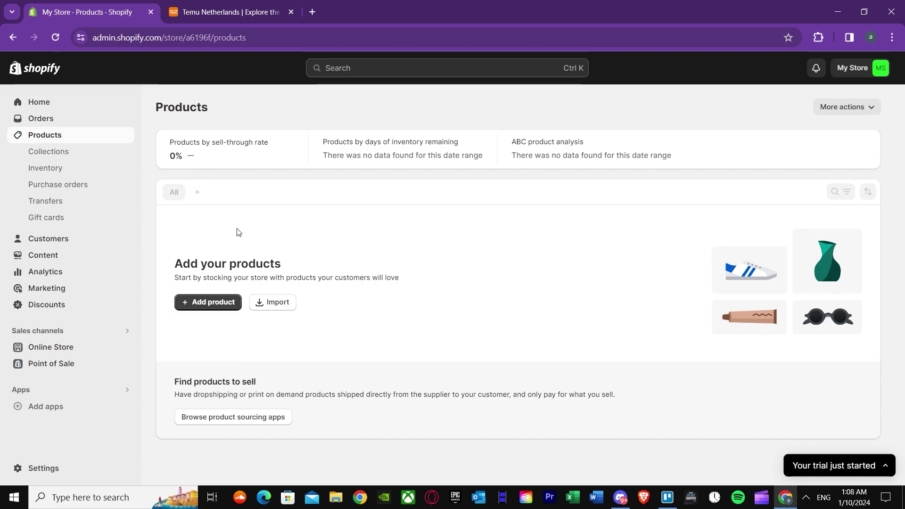
click(196, 13)
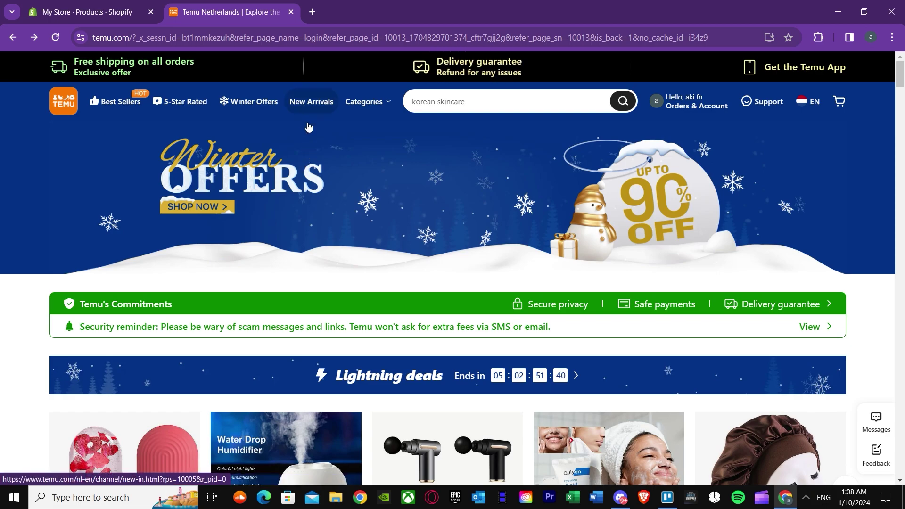
Open chromewebstore.google.com in a new tab and enter aliexpress in the extension search
click(311, 12)
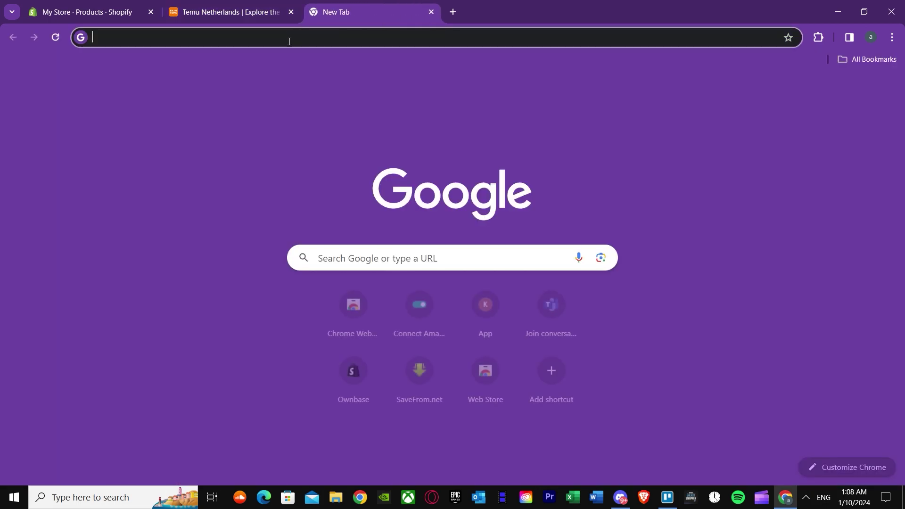
click(289, 39)
text(c)
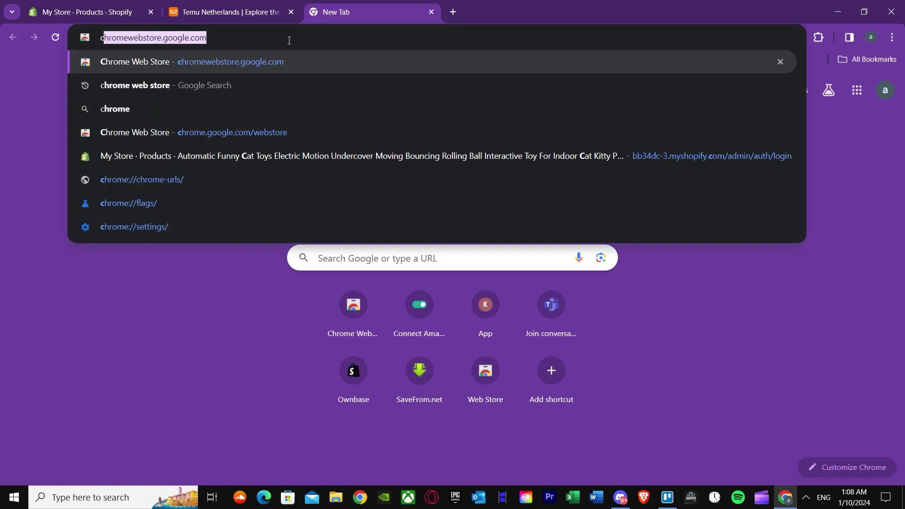
click(303, 65)
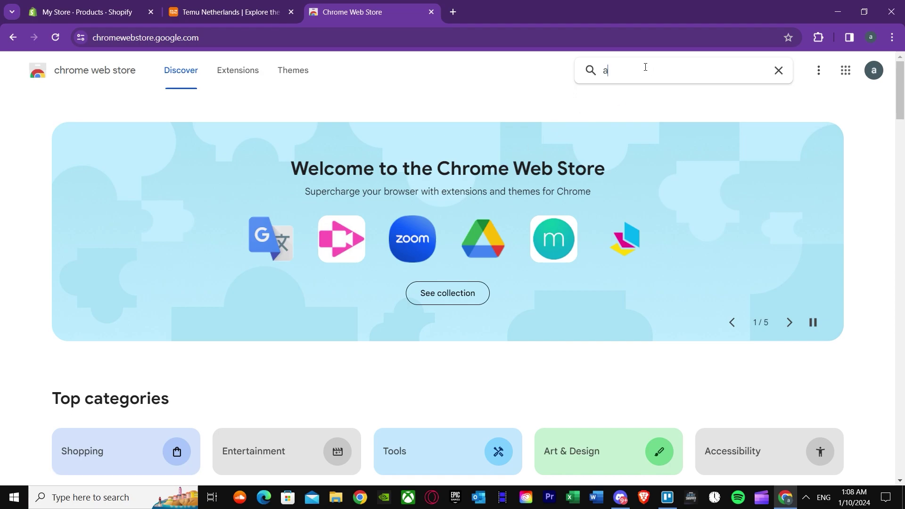
text(liexpr)
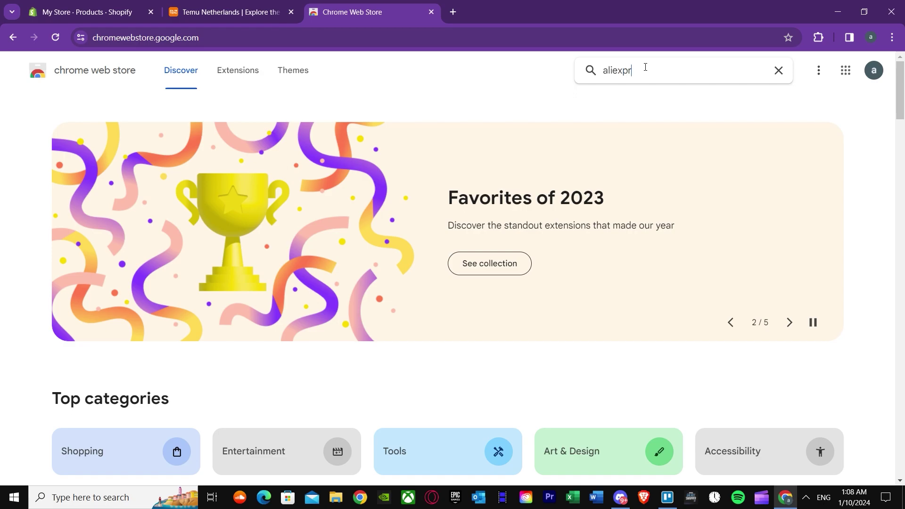
text(ess)
Search for aliexpress extensions, view the Search by image on Aliexpress details, and return to the results
key(Return)
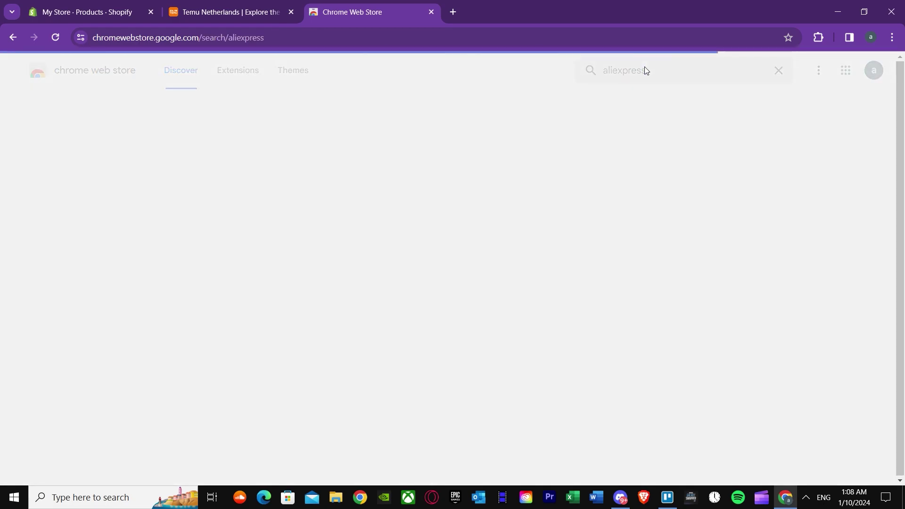
scroll(400, 250, down, 2)
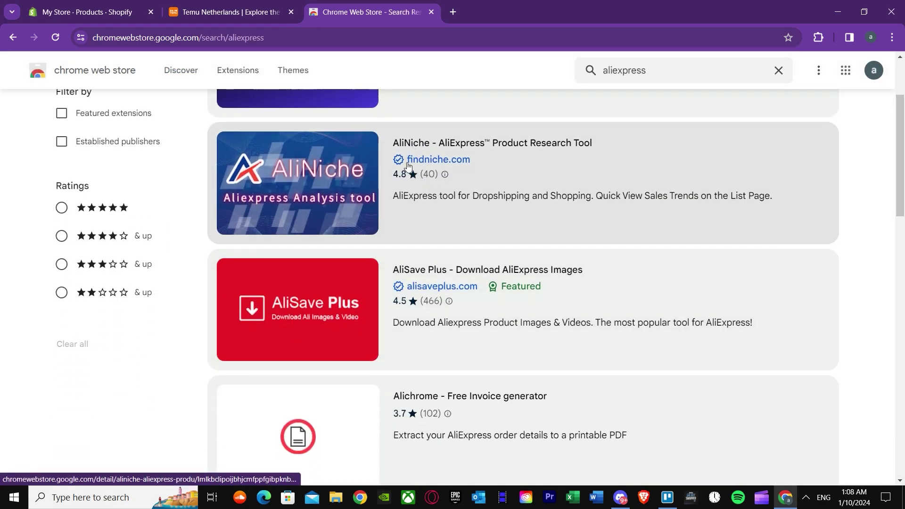
scroll(425, 296, down, 5)
scroll(434, 346, down, 1)
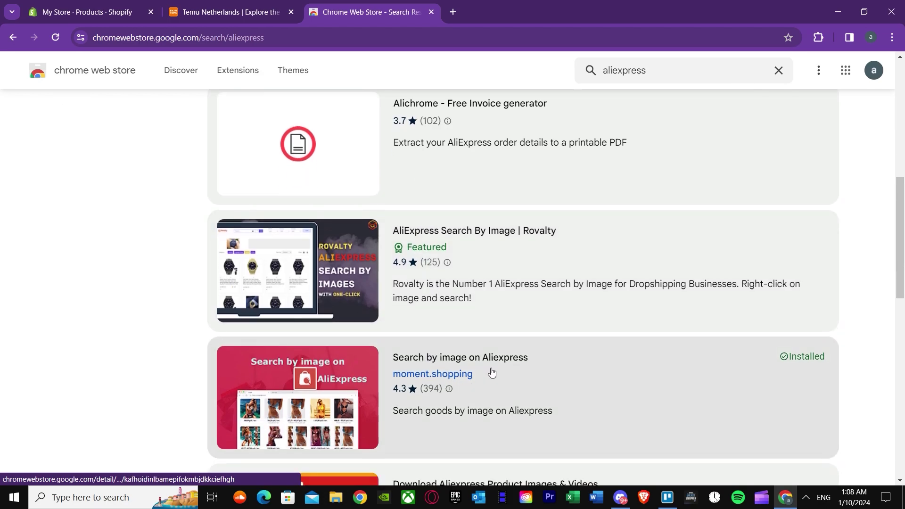
click(491, 373)
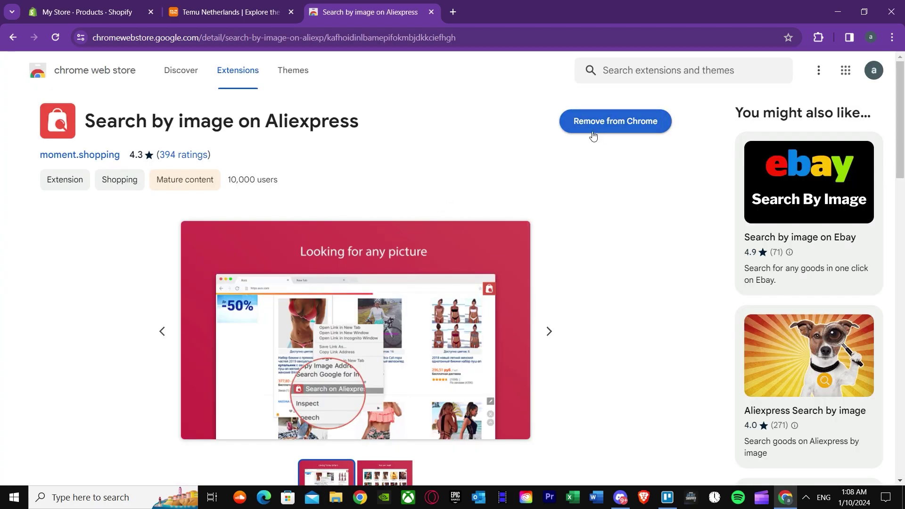
click(13, 37)
Start a new extension search for 'product importer' in the store search box
scroll(623, 123, up, 4)
drag(647, 71, 592, 77)
text(product importer)
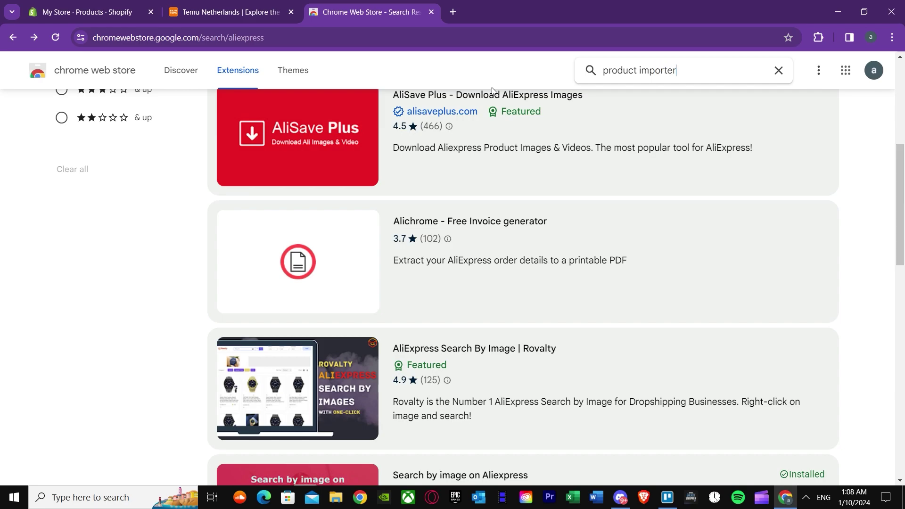
Run the product importer search and browse the listed extensions
key(Return)
scroll(408, 247, down, 5)
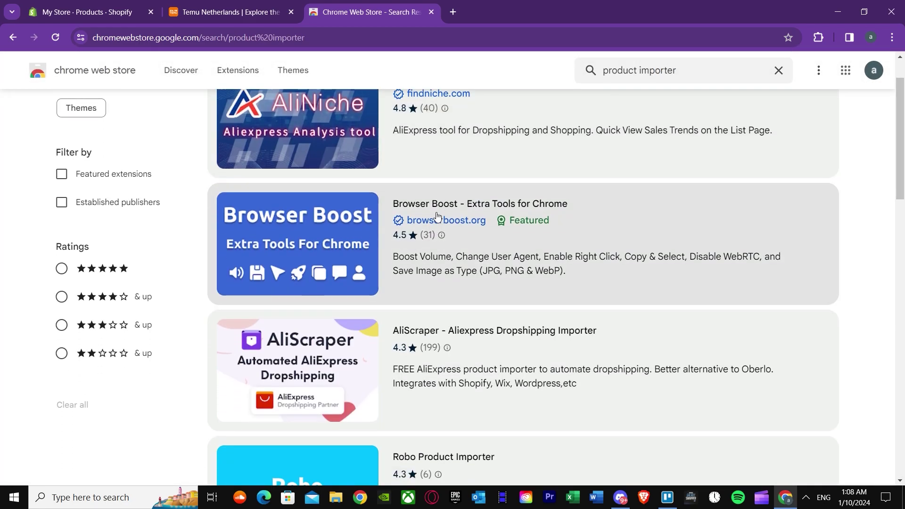
scroll(408, 247, down, 3)
scroll(414, 198, up, 3)
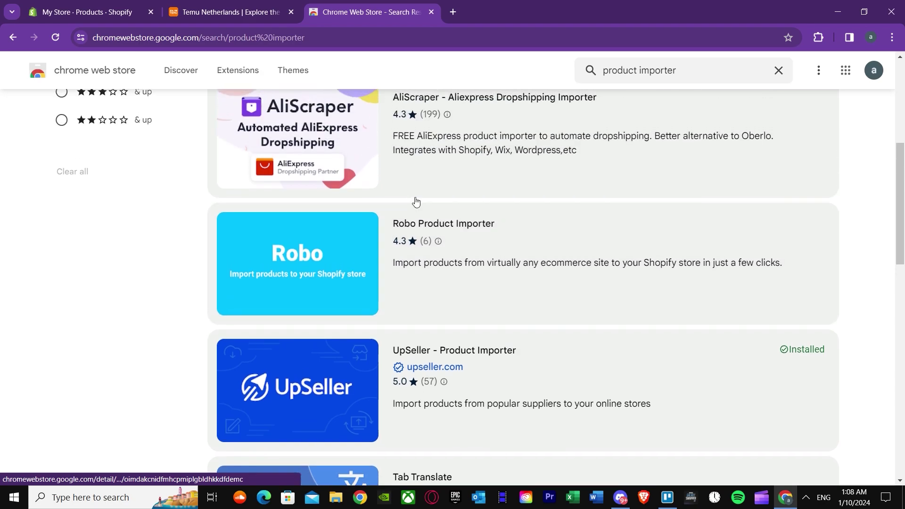
scroll(444, 303, down, 1)
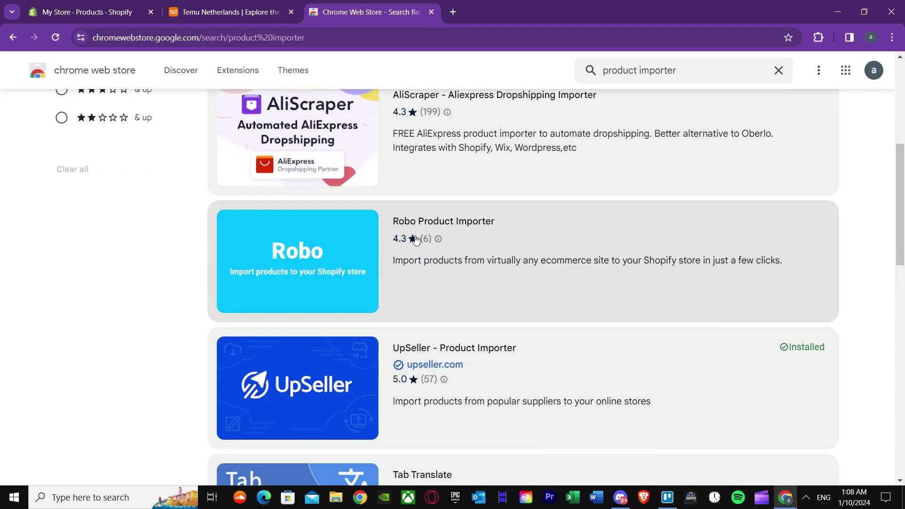
scroll(530, 398, down, 1)
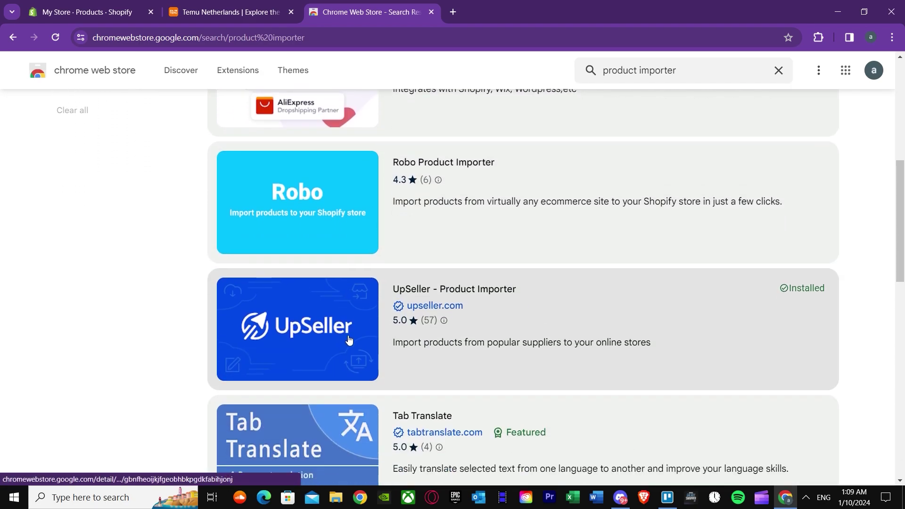
scroll(511, 321, down, 1)
scroll(432, 301, up, 1)
scroll(448, 335, down, 10)
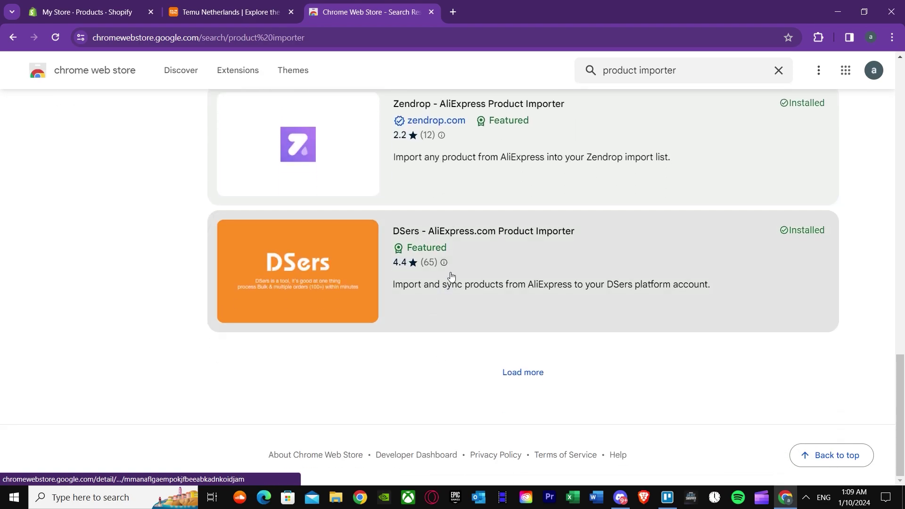
scroll(357, 263, up, 10)
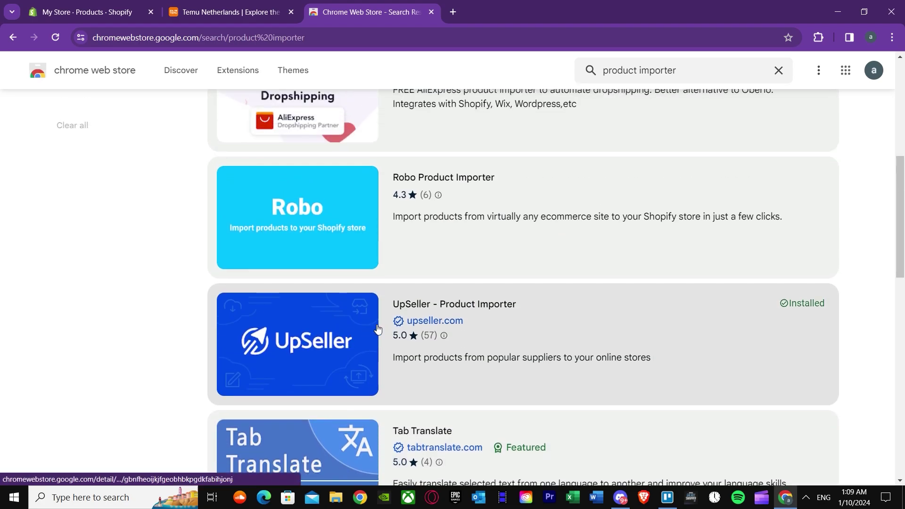
View the UpSeller - Product Importer details, then return to the product importer results
click(493, 323)
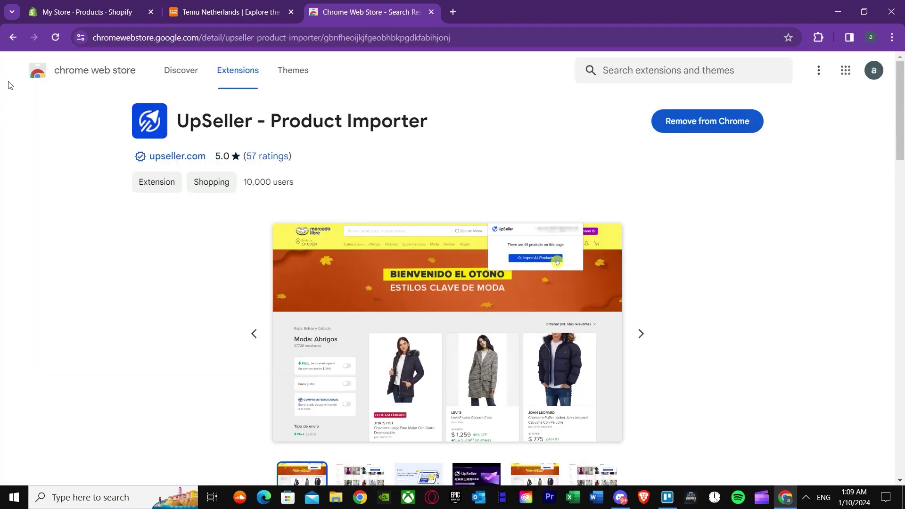
click(16, 43)
scroll(394, 307, down, 5)
scroll(391, 310, down, 8)
scroll(394, 309, up, 15)
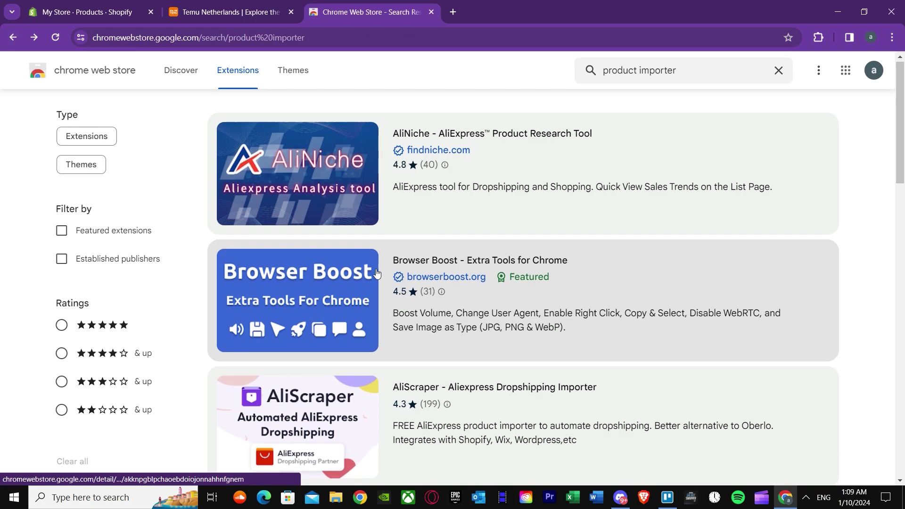
Return to the Temu Netherlands tab and browse its Lightning deals and Winter Offers sections
click(195, 13)
scroll(405, 325, down, 5)
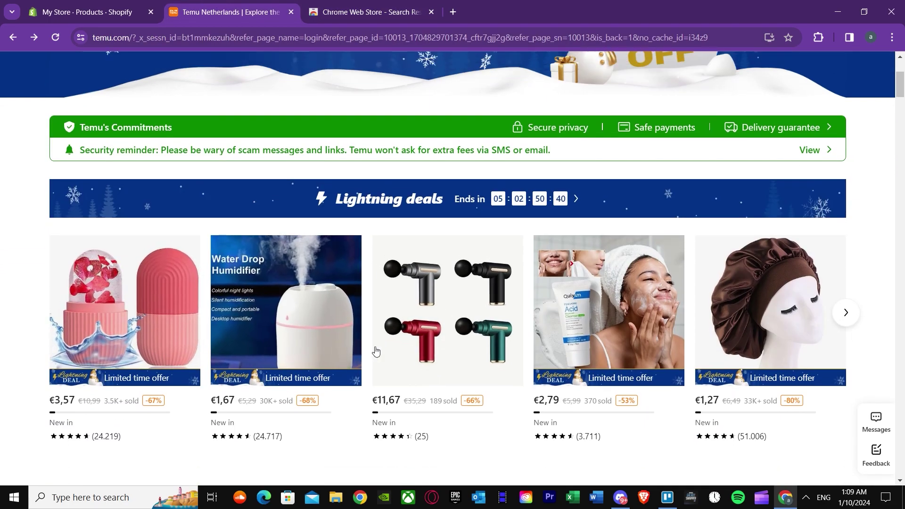
scroll(364, 351, down, 3)
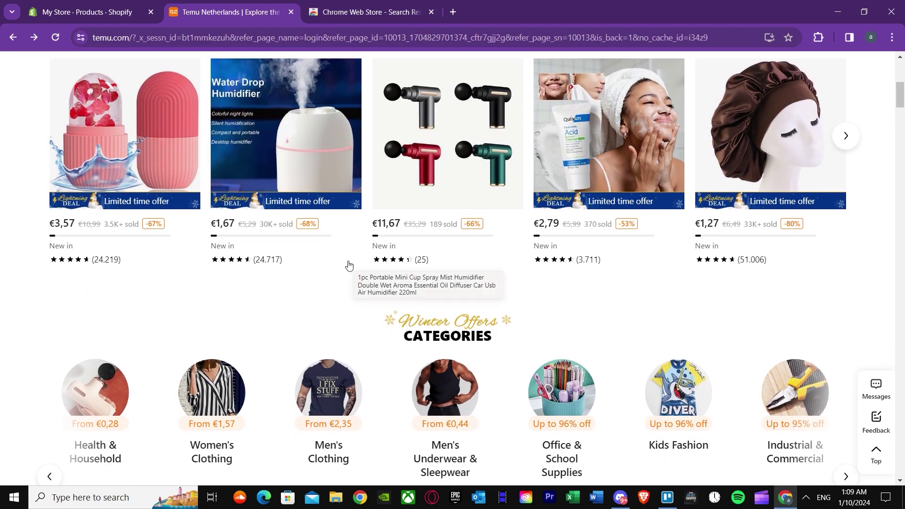
scroll(338, 259, down, 1)
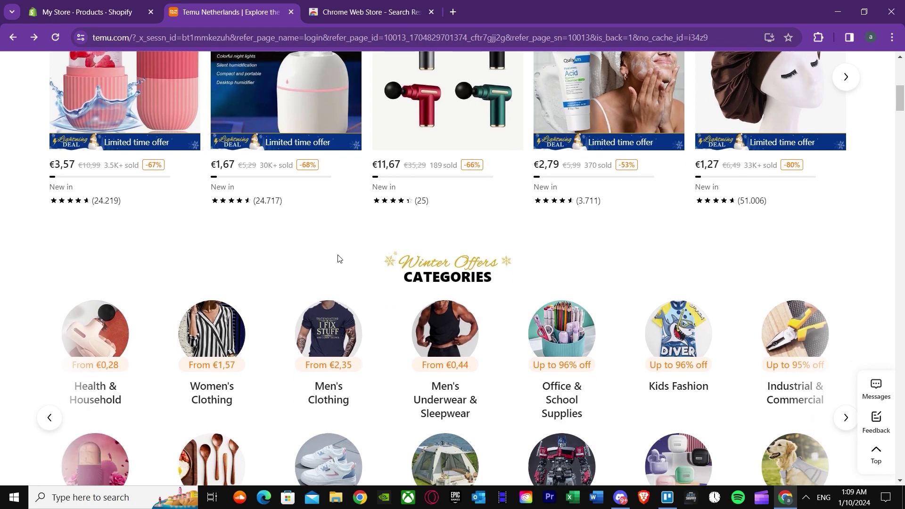
scroll(338, 258, up, 4)
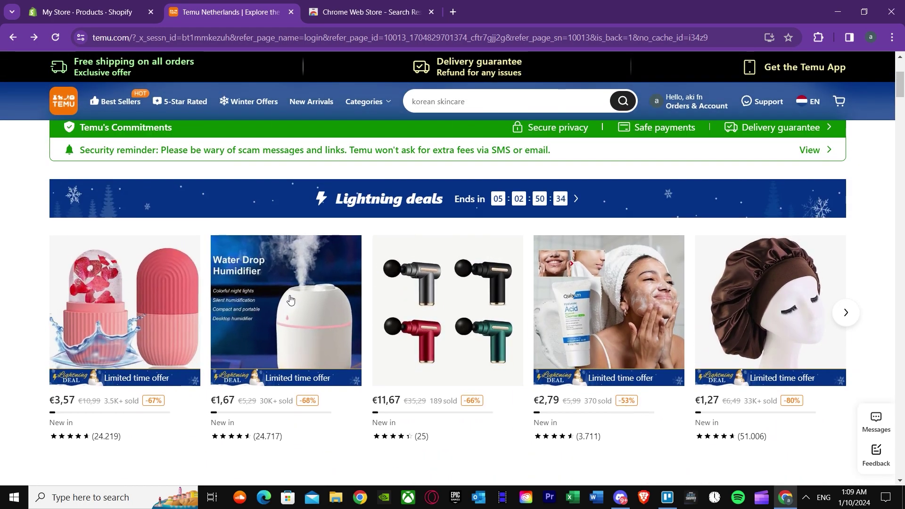
scroll(377, 313, down, 3)
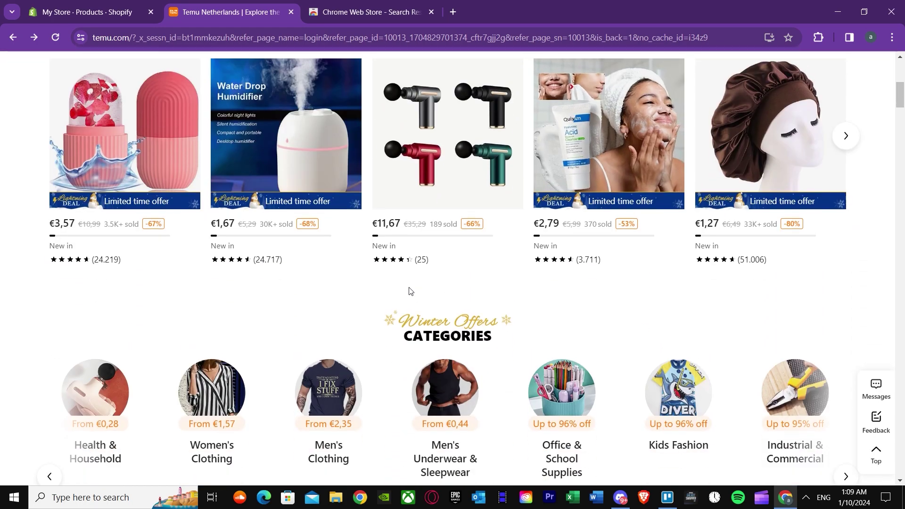
scroll(410, 291, up, 6)
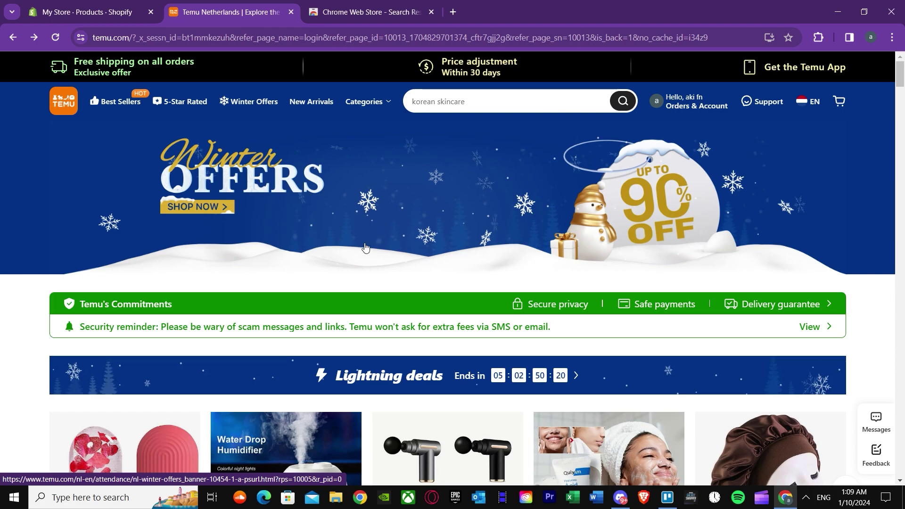
scroll(356, 256, down, 5)
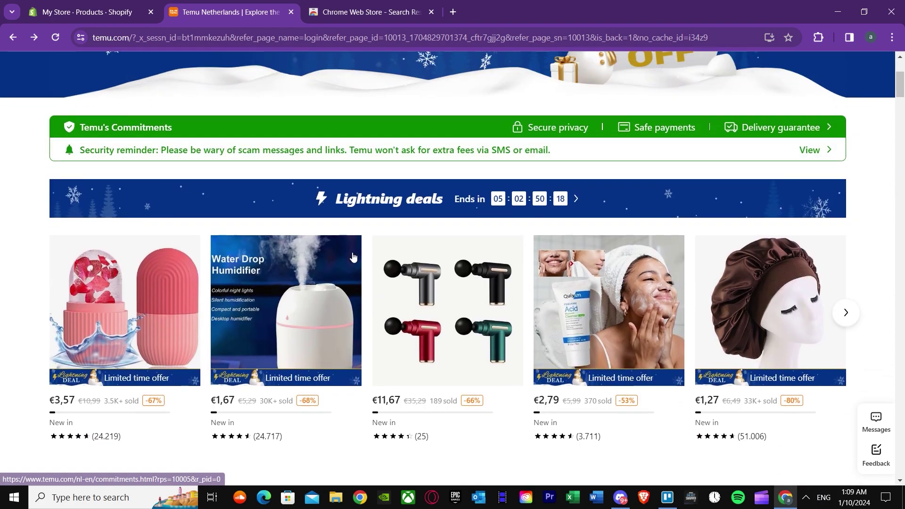
scroll(285, 298, down, 2)
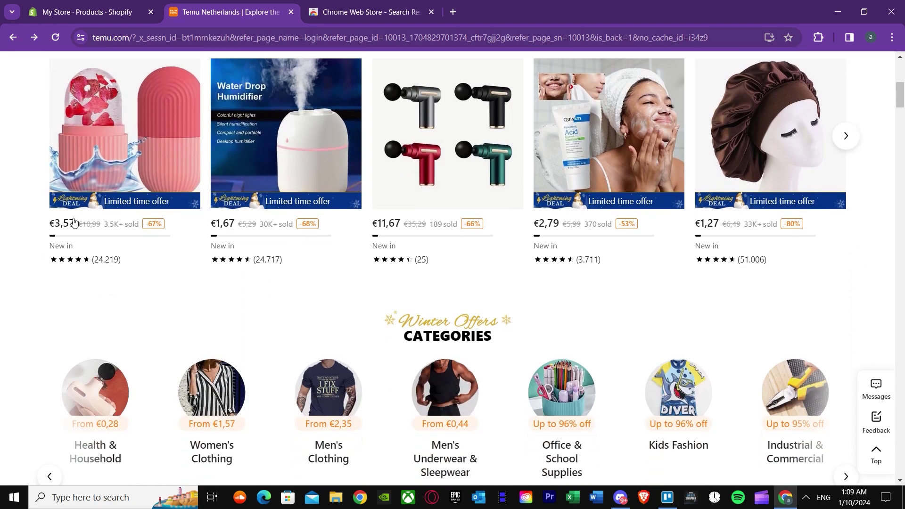
scroll(175, 161, up, 3)
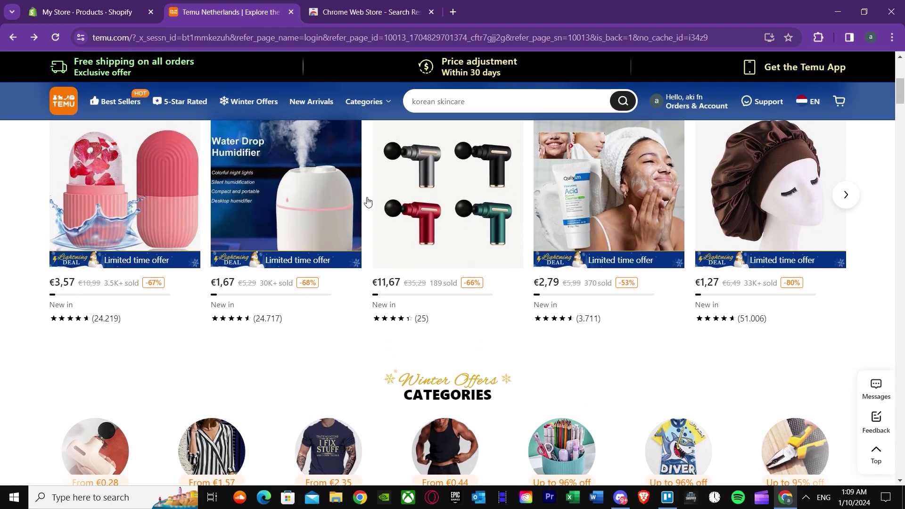
scroll(96, 277, up, 1)
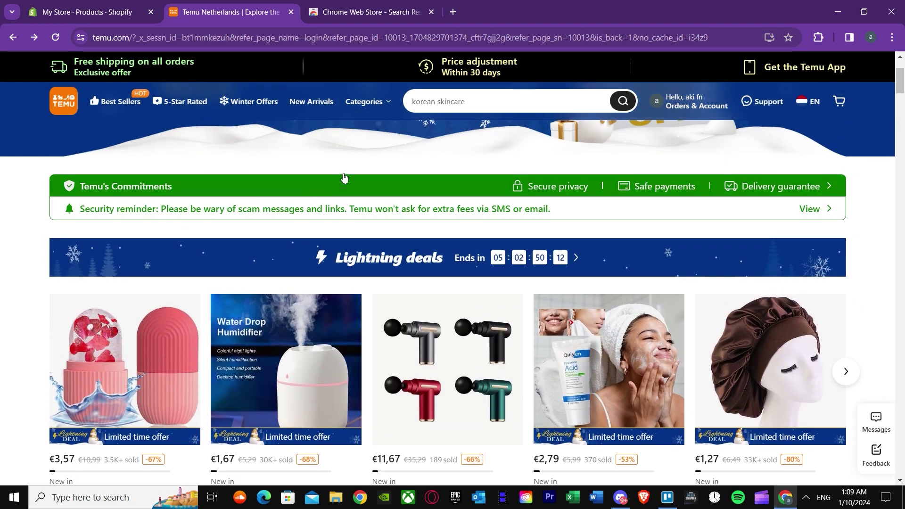
mouse_move(375, 110)
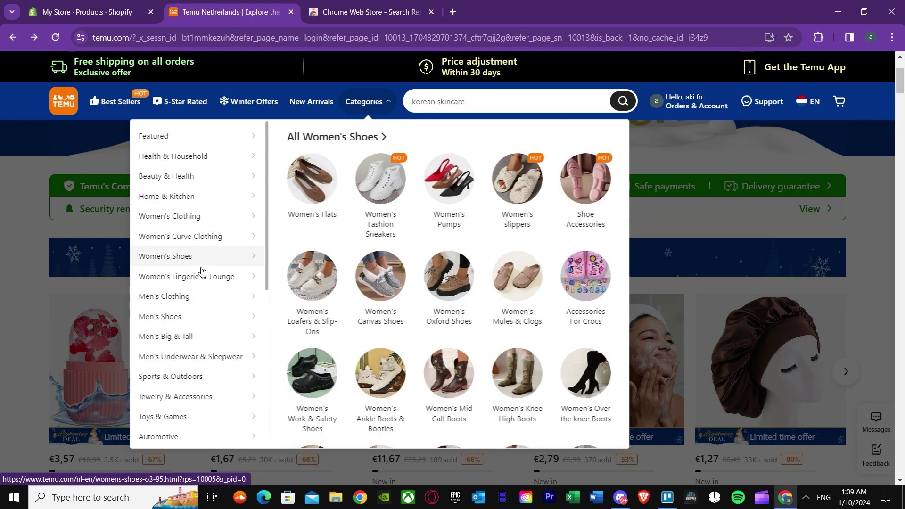
mouse_move(186, 396)
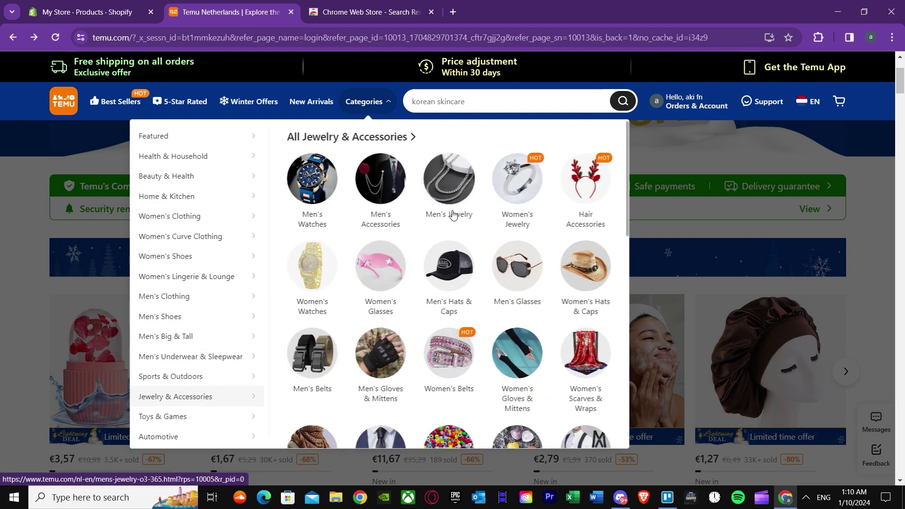
scroll(461, 267, down, 3)
scroll(461, 267, down, 4)
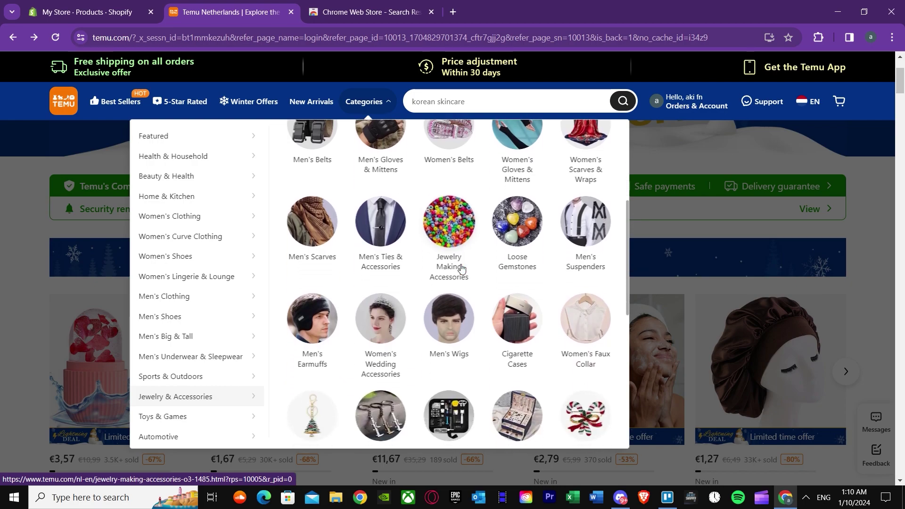
scroll(462, 268, down, 1)
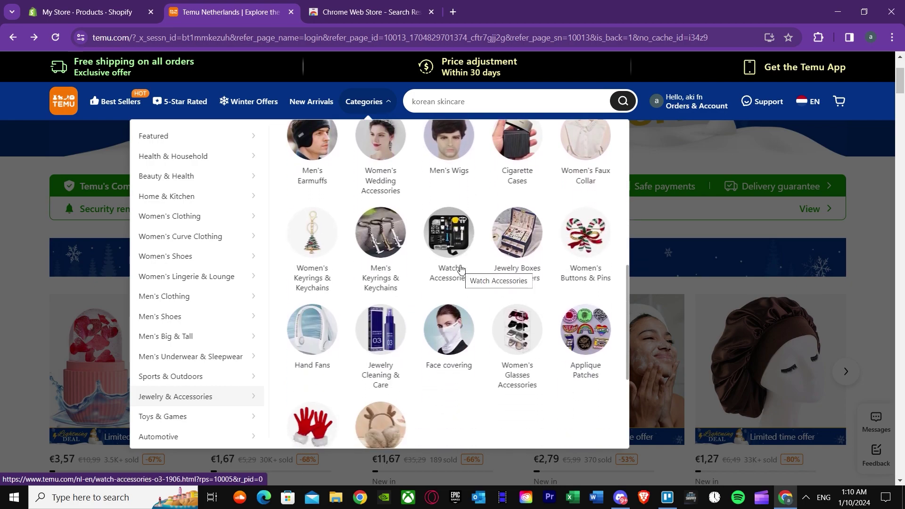
scroll(462, 269, down, 2)
scroll(462, 271, up, 3)
scroll(461, 270, up, 3)
scroll(462, 271, down, 2)
scroll(462, 271, up, 6)
scroll(460, 272, up, 1)
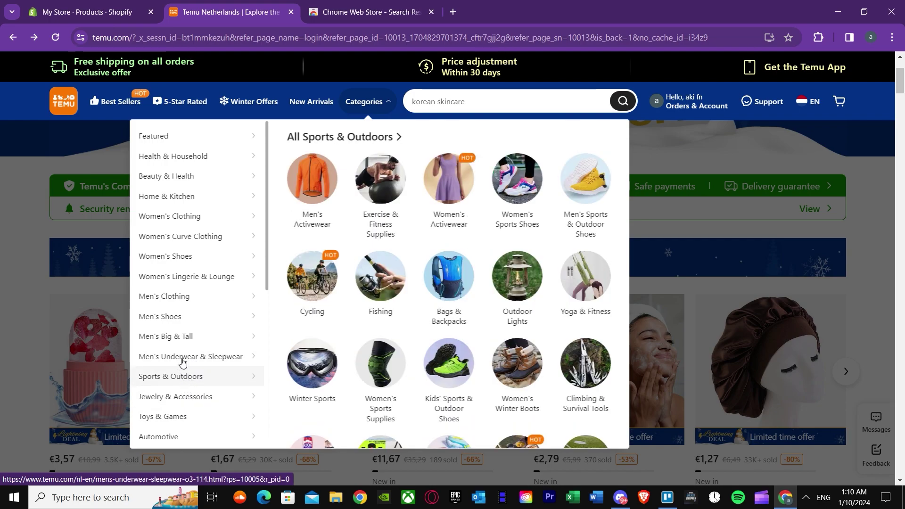
mouse_move(184, 264)
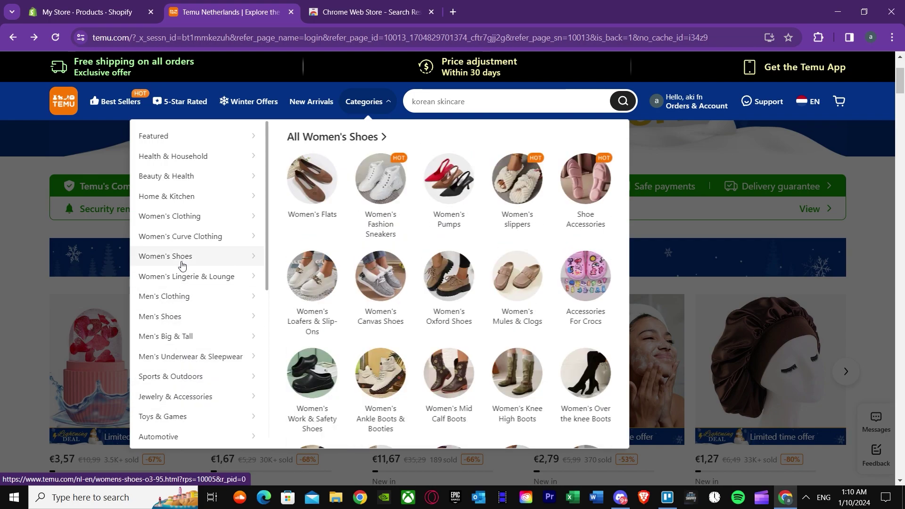
mouse_move(176, 339)
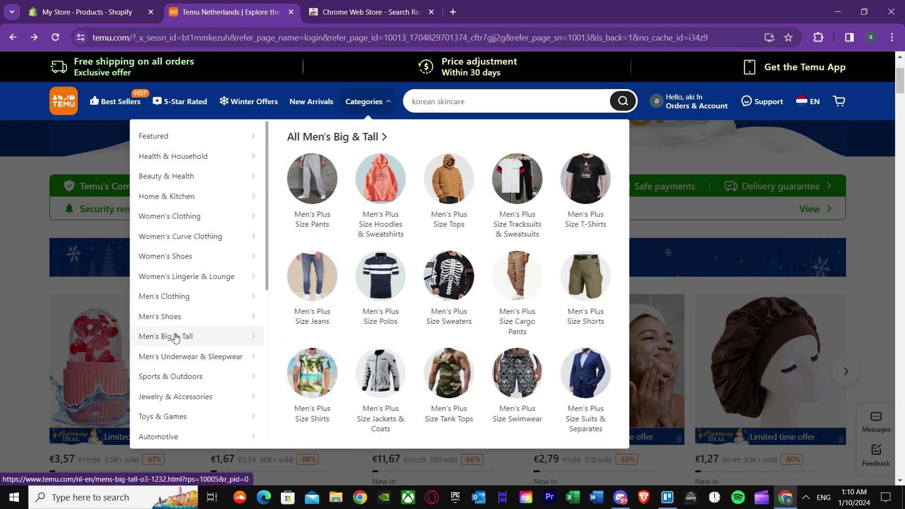
scroll(93, 322, down, 2)
scroll(142, 341, down, 2)
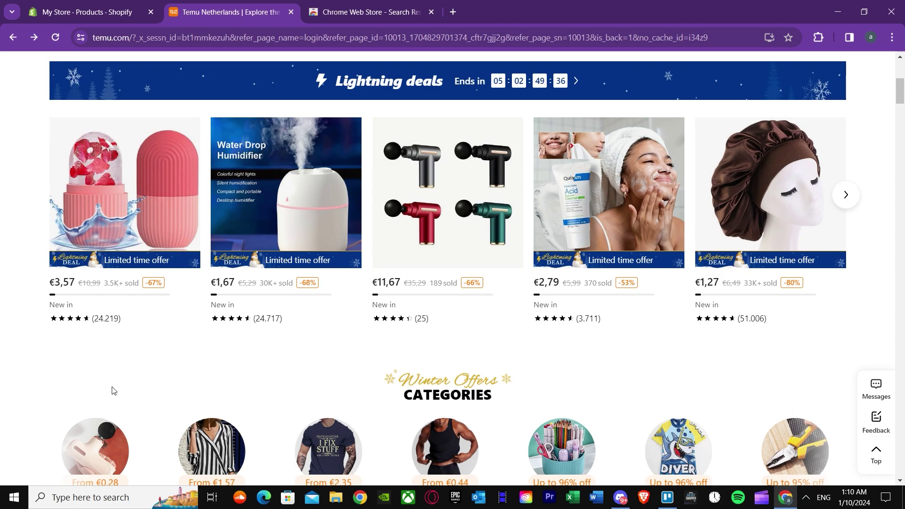
Open the Lightning deals page in a new tab, then open the ice roller product page
scroll(109, 381, up, 2)
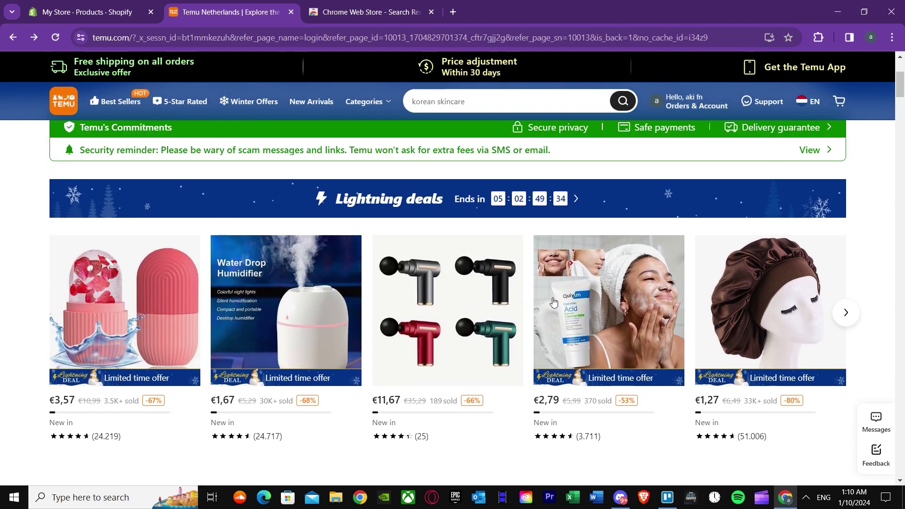
click(112, 307)
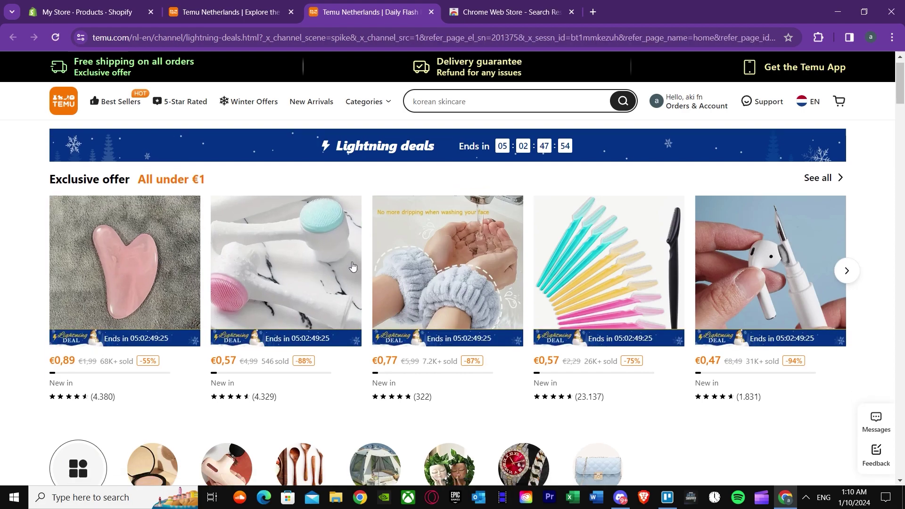
scroll(121, 296, down, 6)
click(119, 307)
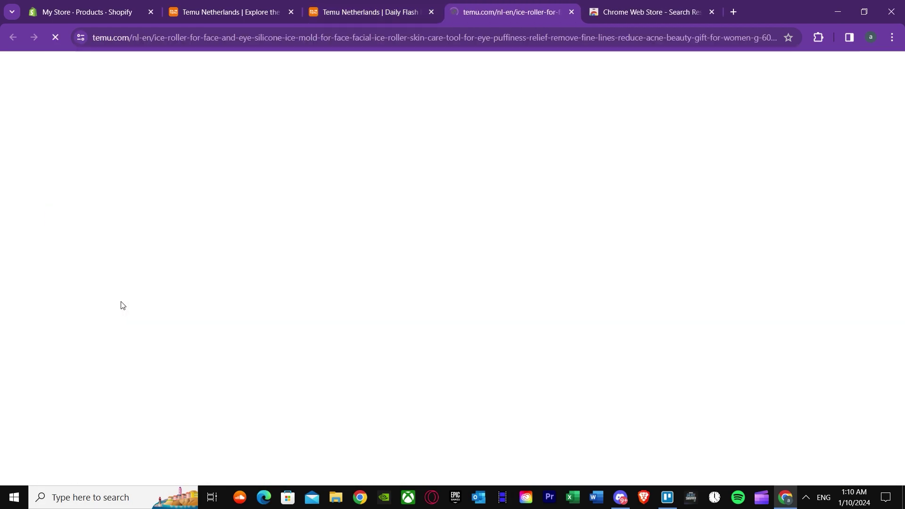
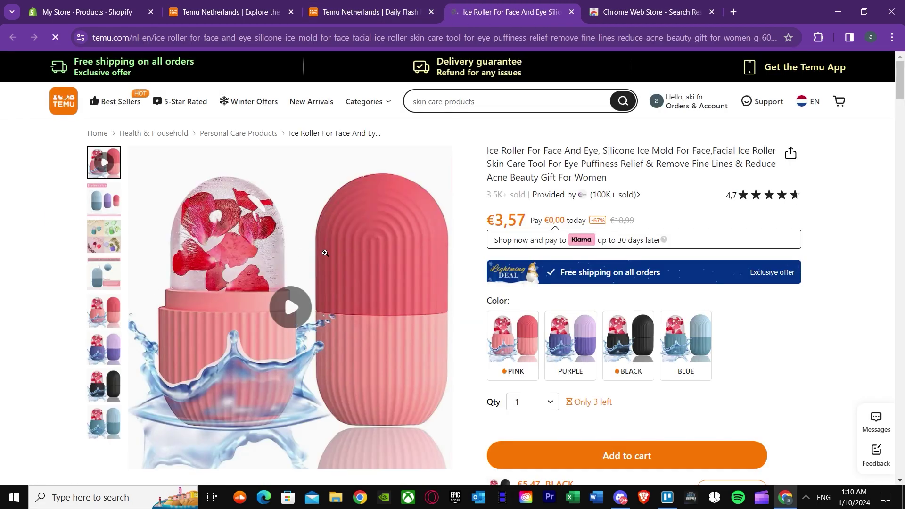
Show the ice roller's Product Size photo as the main product image
click(105, 199)
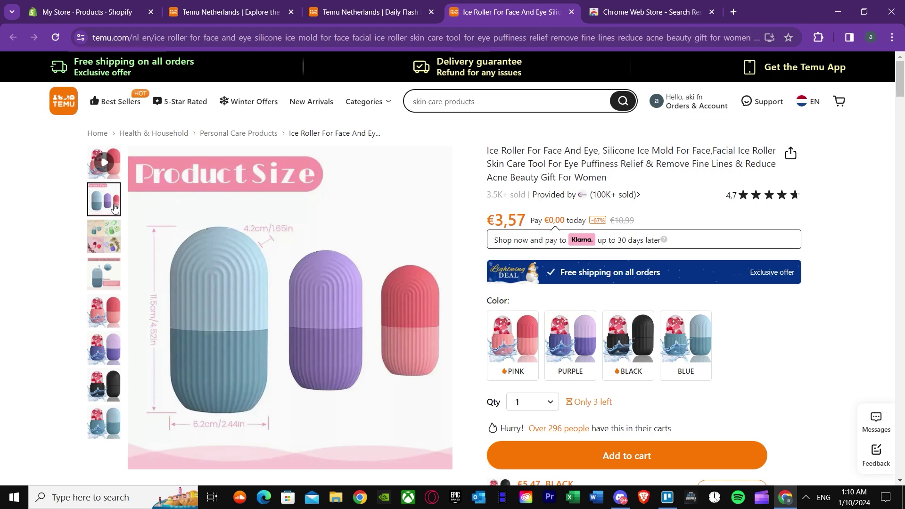
scroll(115, 209, down, 2)
scroll(438, 272, down, 3)
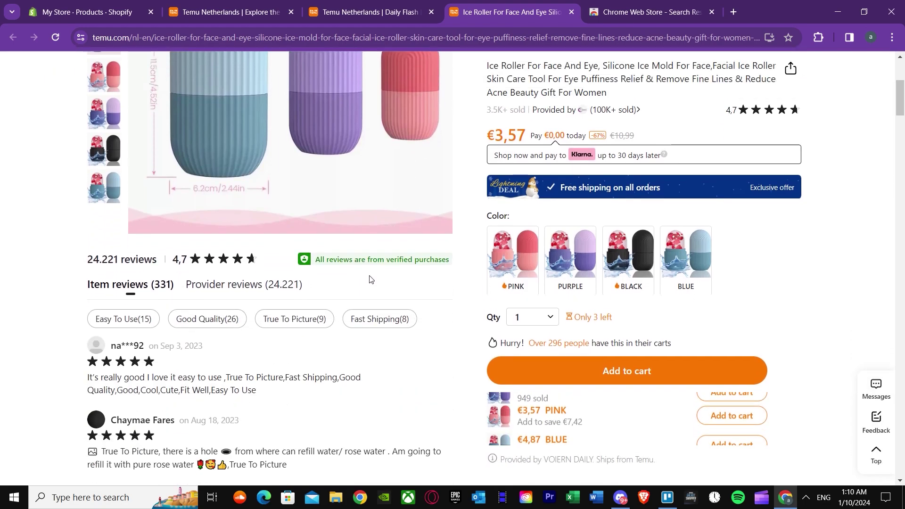
scroll(336, 237, up, 5)
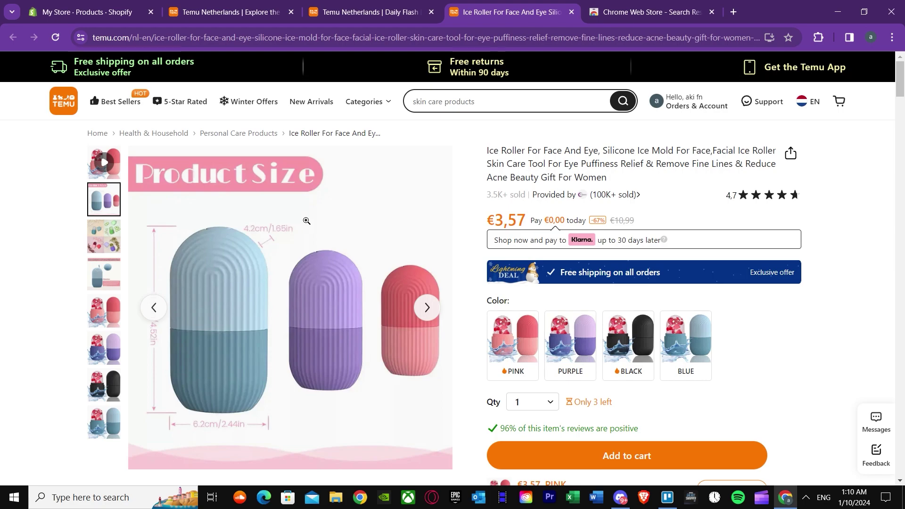
click(105, 243)
click(108, 200)
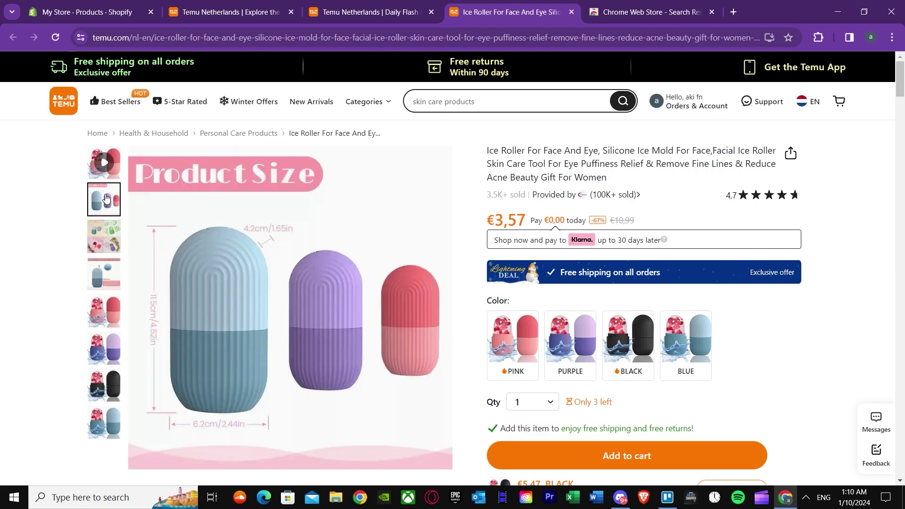
scroll(126, 230, down, 1)
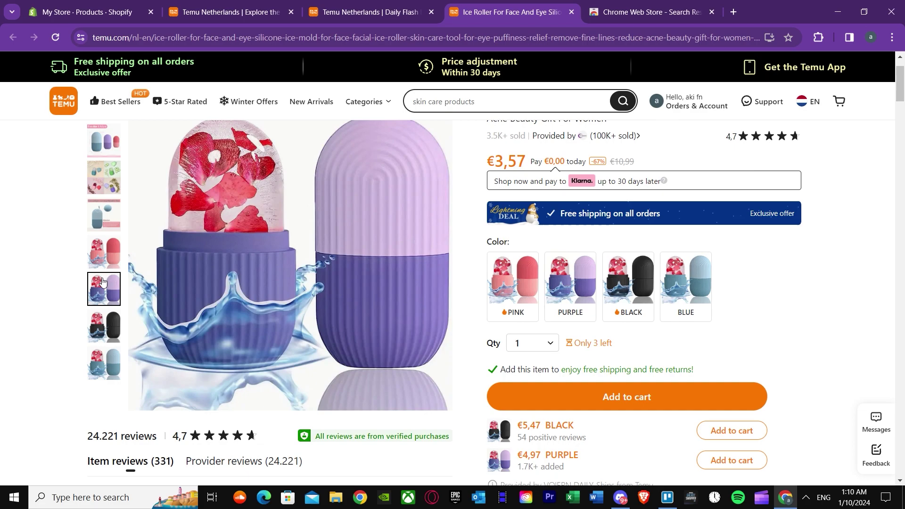
scroll(121, 198, up, 1)
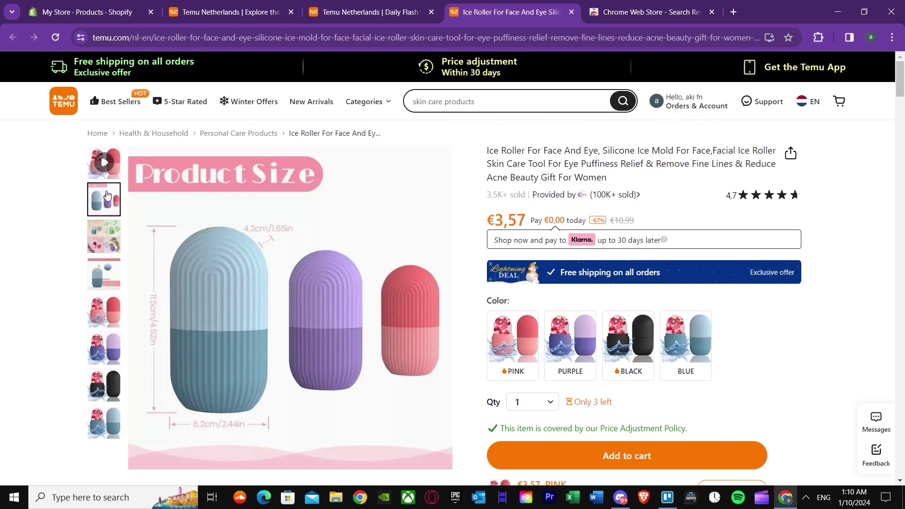
Run Search AliExpress By Image on the Product Size photo
right_click(120, 186)
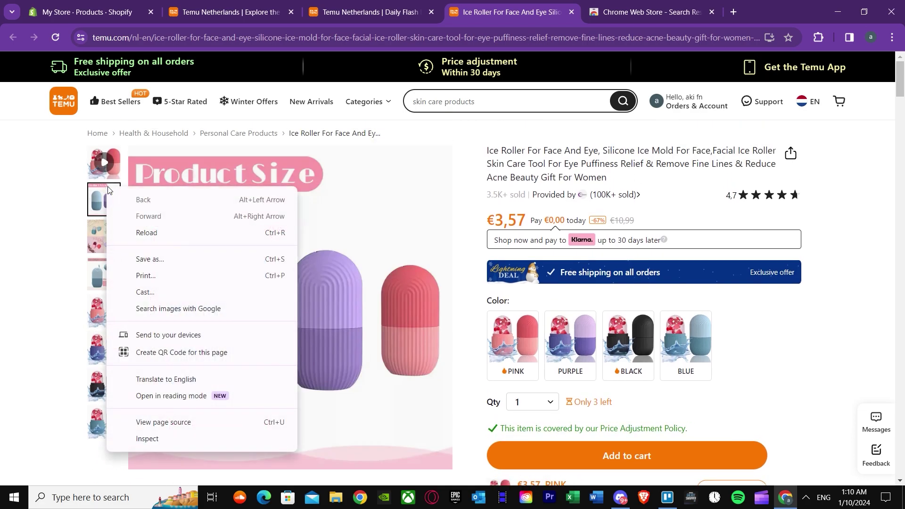
click(40, 202)
right_click(252, 228)
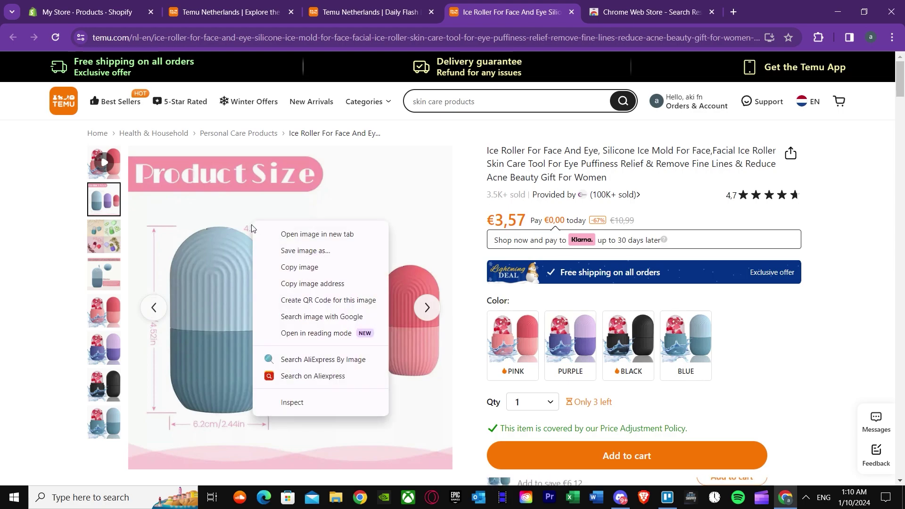
click(307, 361)
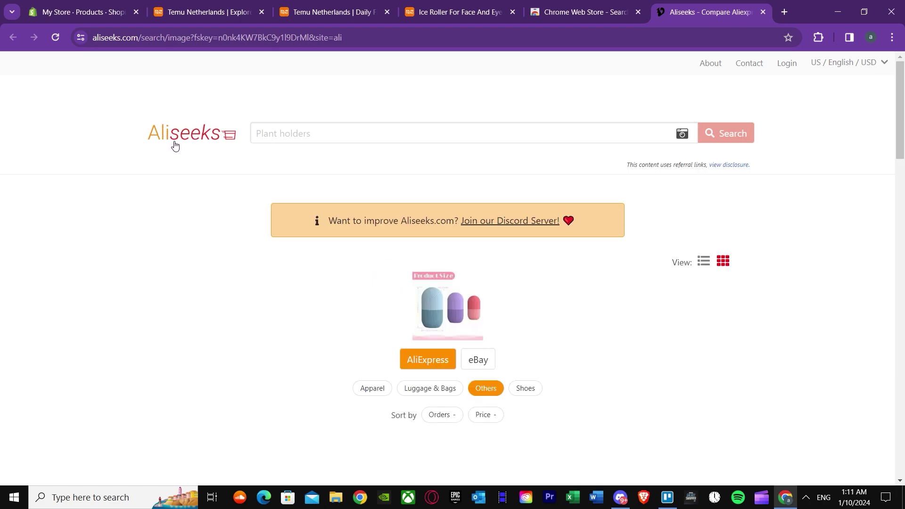
scroll(279, 211, down, 3)
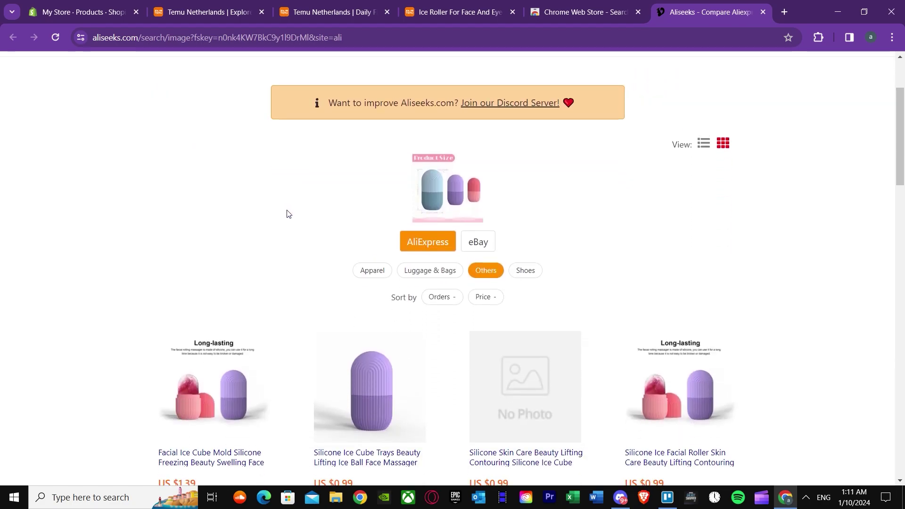
scroll(287, 215, down, 2)
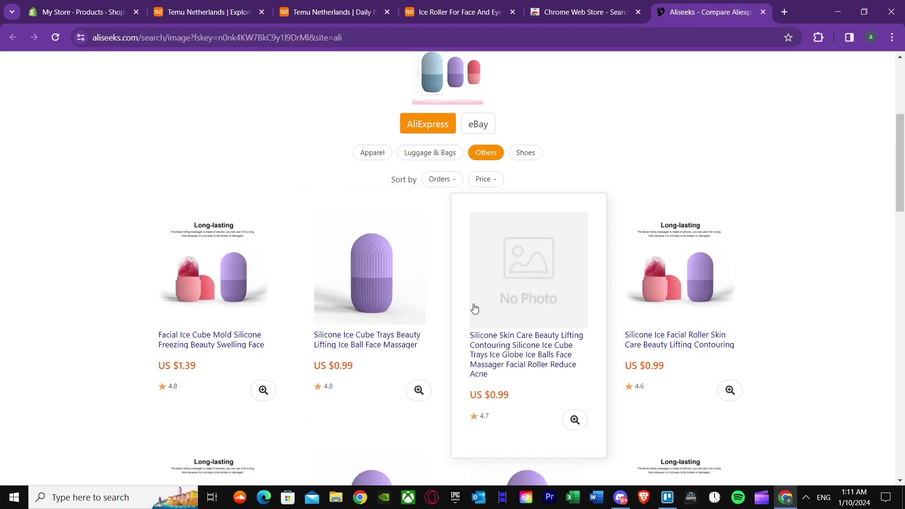
scroll(216, 262, down, 1)
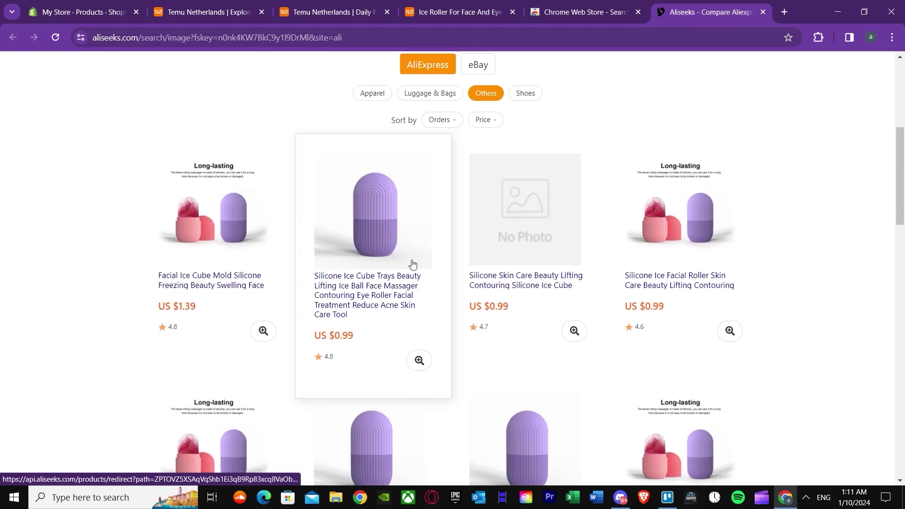
scroll(412, 264, down, 1)
scroll(386, 255, down, 8)
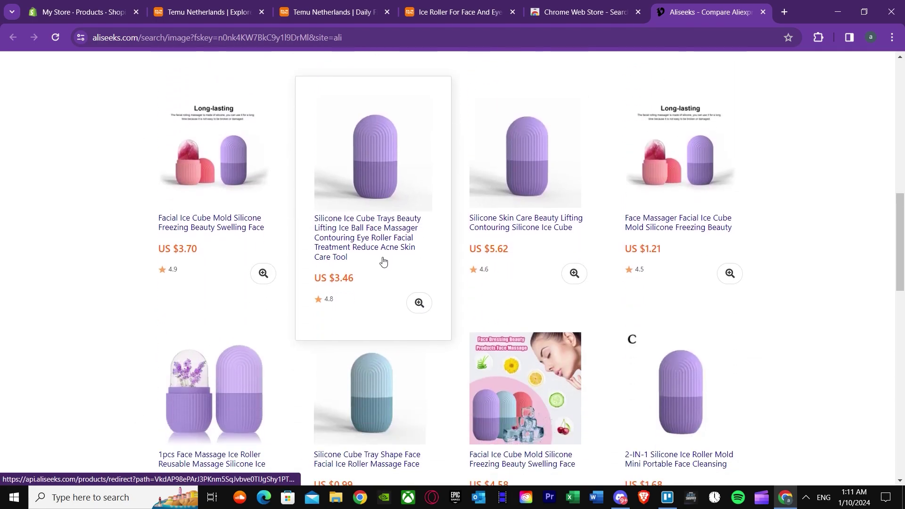
scroll(389, 280, up, 8)
scroll(396, 271, up, 2)
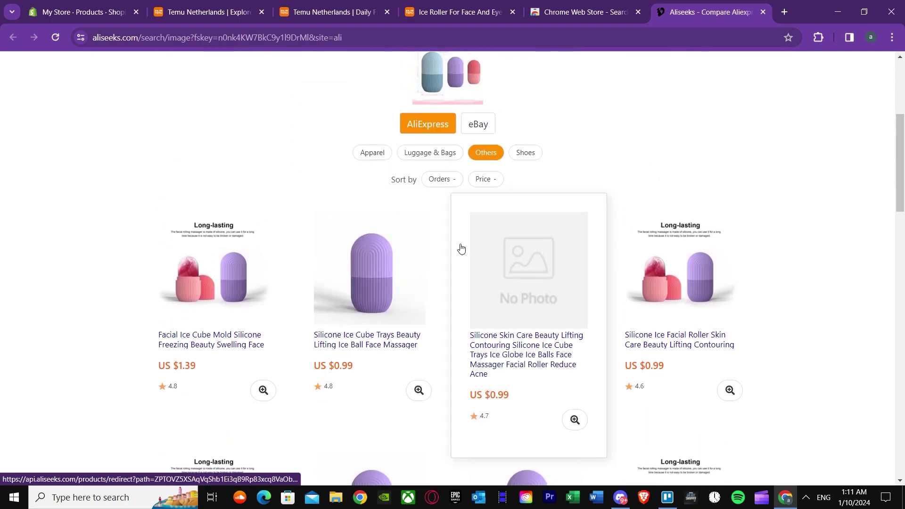
scroll(452, 283, down, 6)
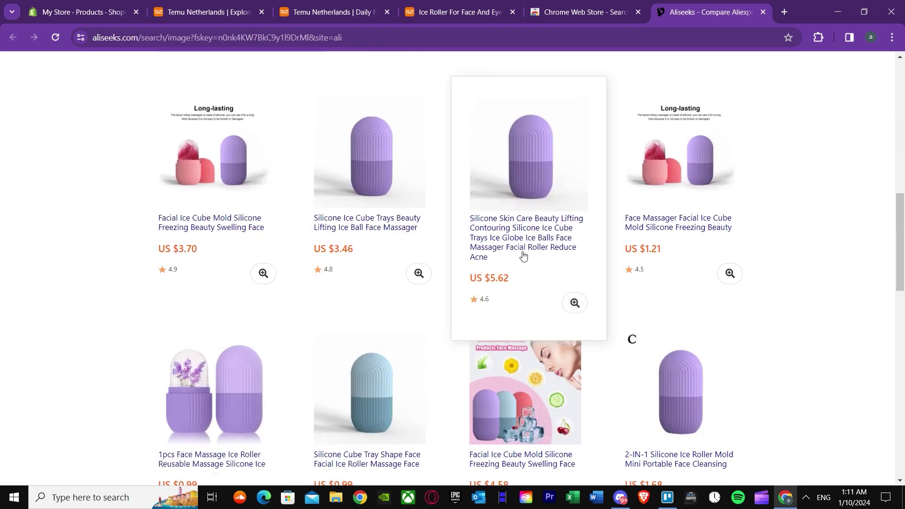
scroll(514, 258, up, 6)
scroll(575, 348, down, 5)
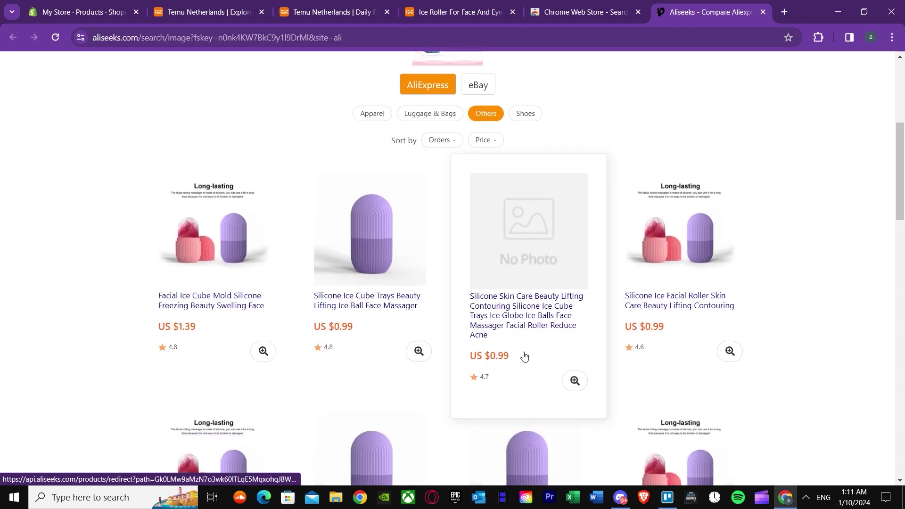
scroll(574, 334, down, 3)
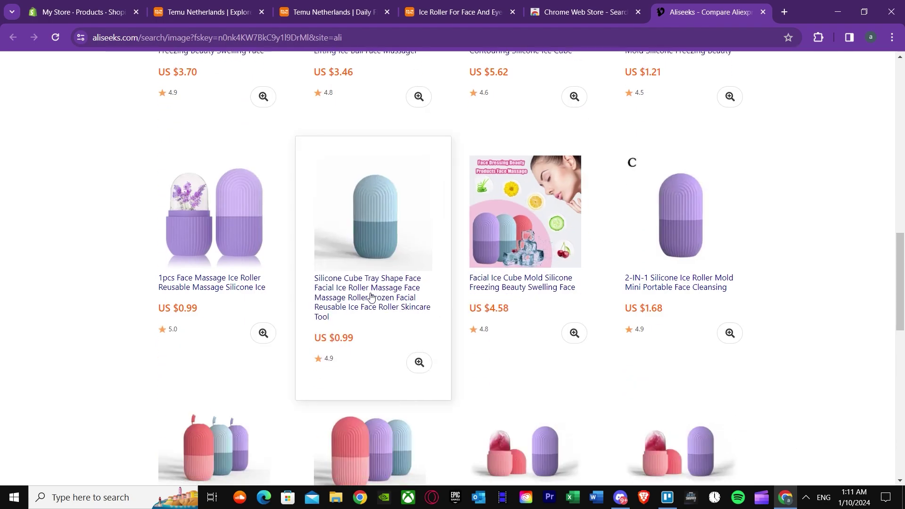
scroll(363, 293, up, 6)
scroll(362, 292, up, 6)
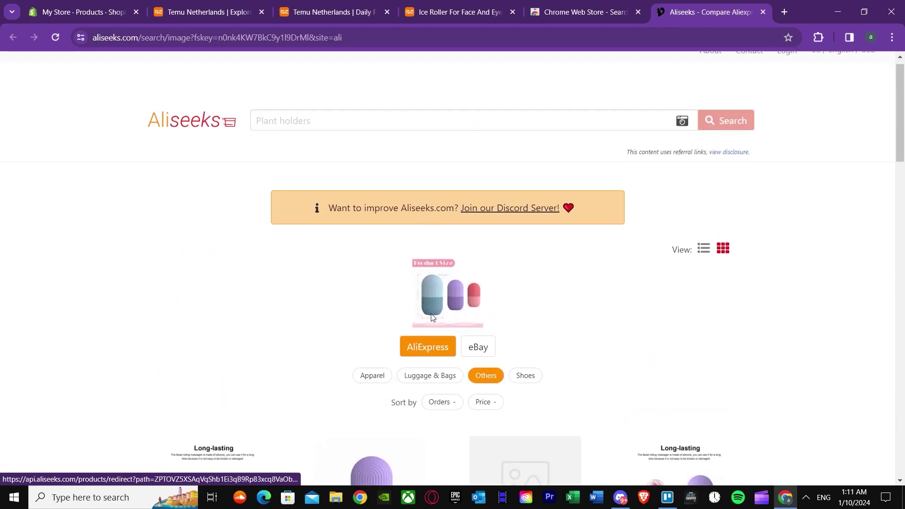
scroll(387, 298, down, 6)
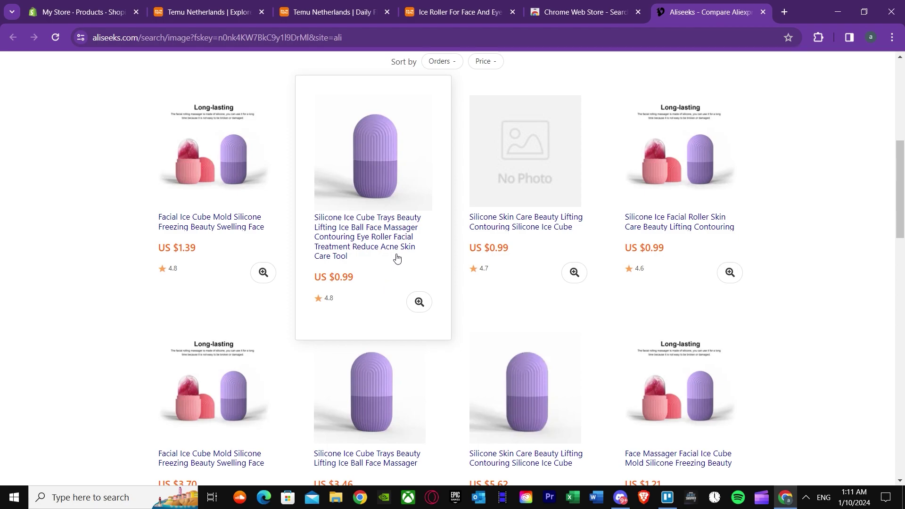
scroll(397, 258, down, 10)
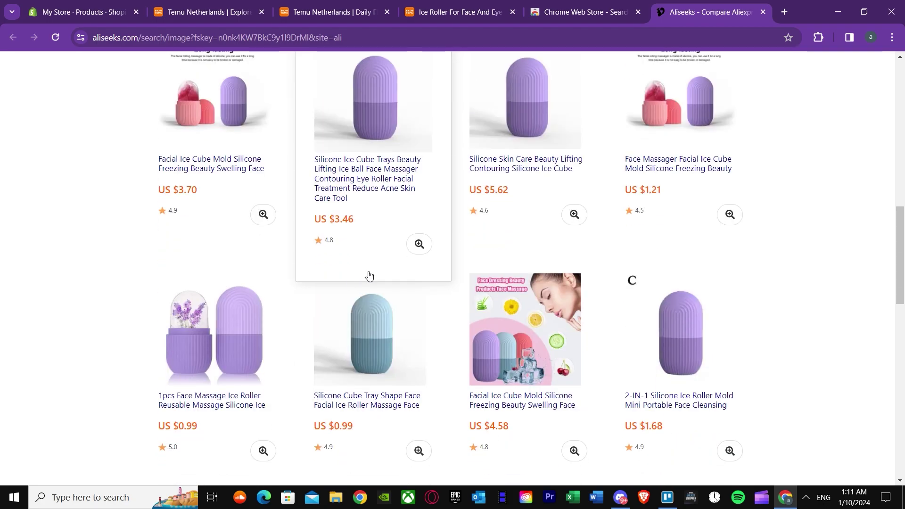
scroll(382, 281, down, 5)
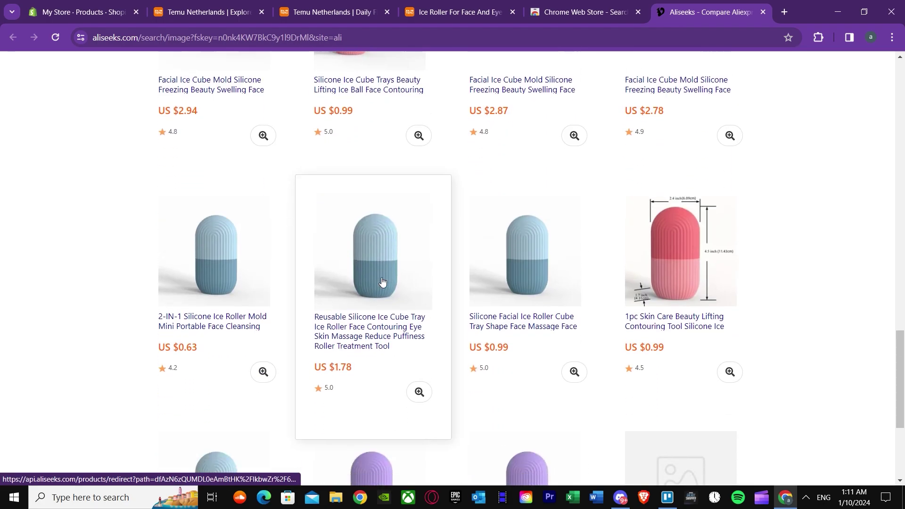
scroll(385, 278, up, 12)
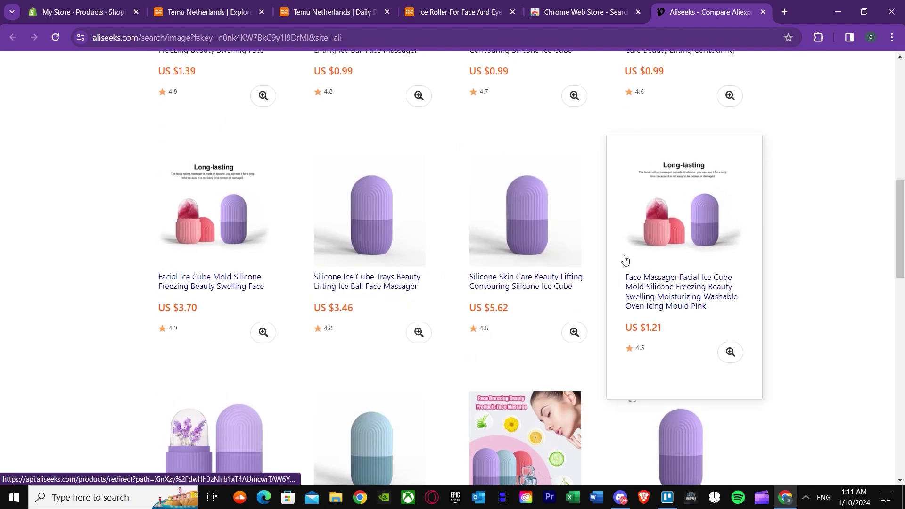
Open the Face Massager Facial Ice Cube Mold listing, check the Aliseeks results, and return to it
click(671, 256)
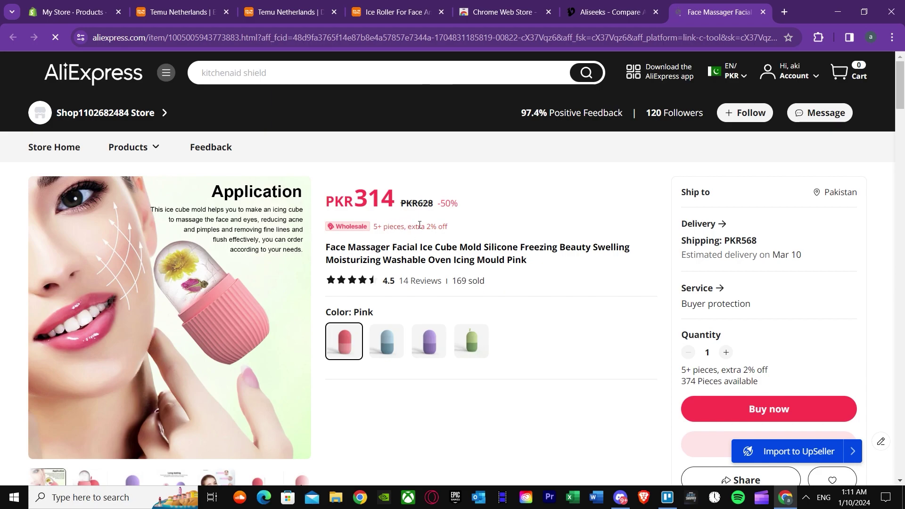
click(612, 12)
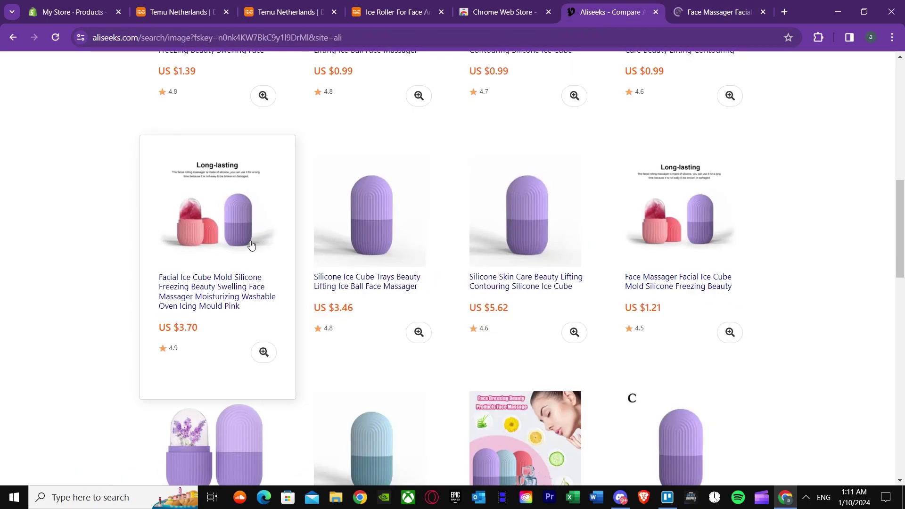
click(485, 4)
click(717, 12)
Go to the AliExpress Seller Log In page from the Account menu
mouse_move(767, 79)
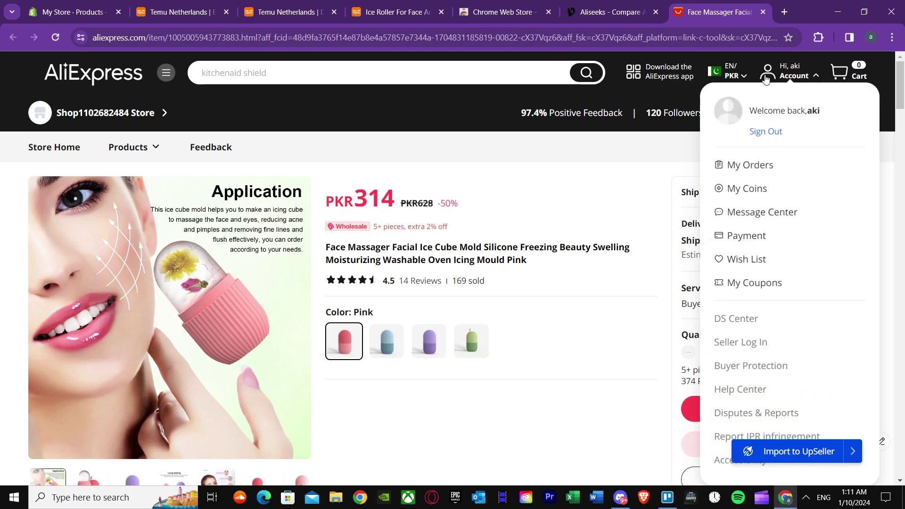
click(742, 347)
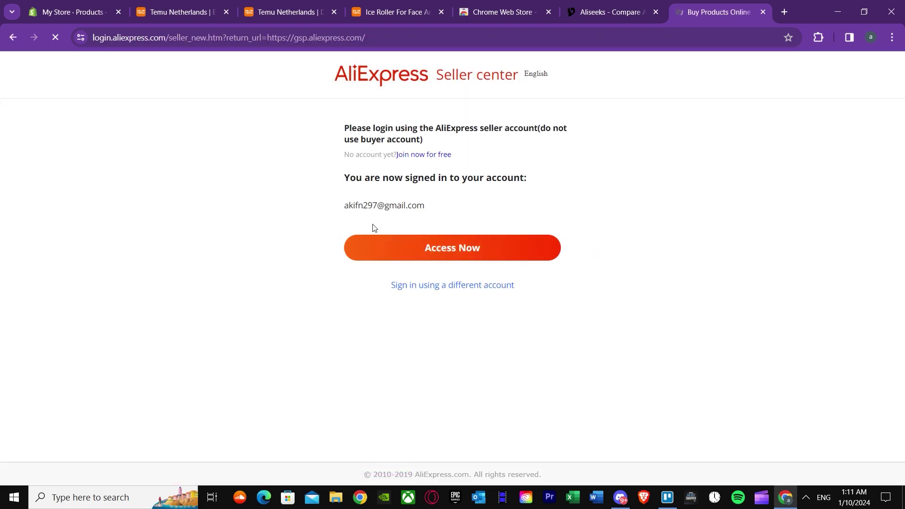
Start the free seller registration, leaving the Registration Country unselected
click(415, 159)
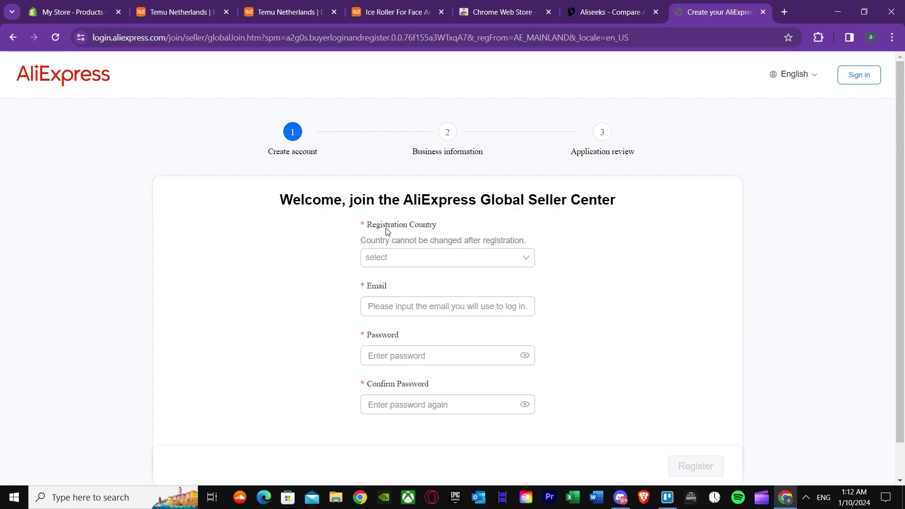
click(388, 258)
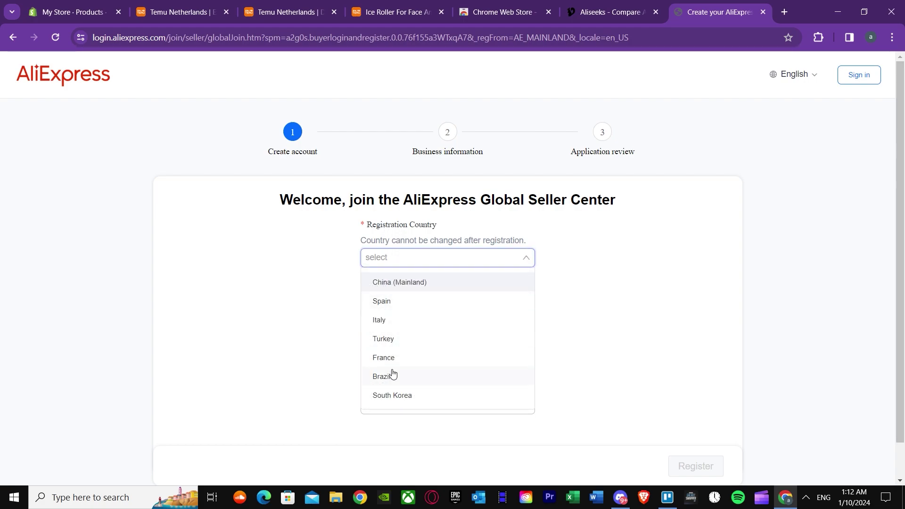
click(396, 260)
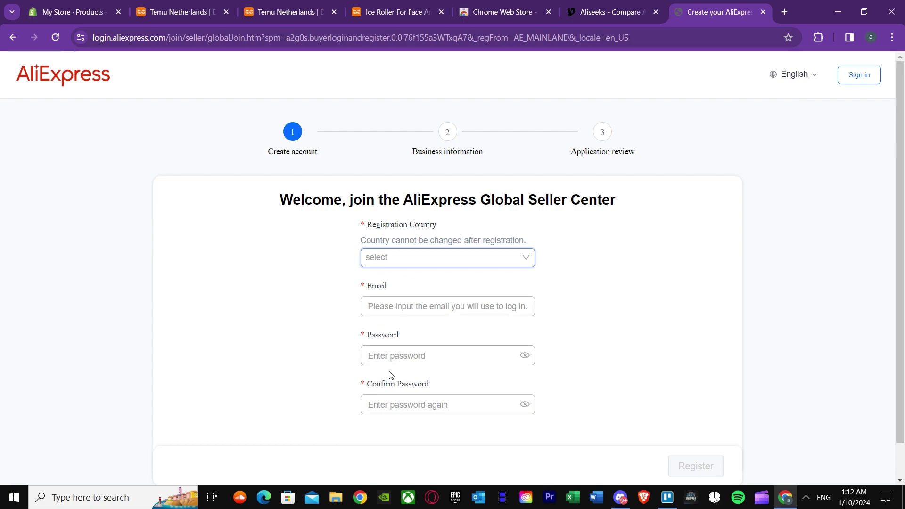
click(442, 149)
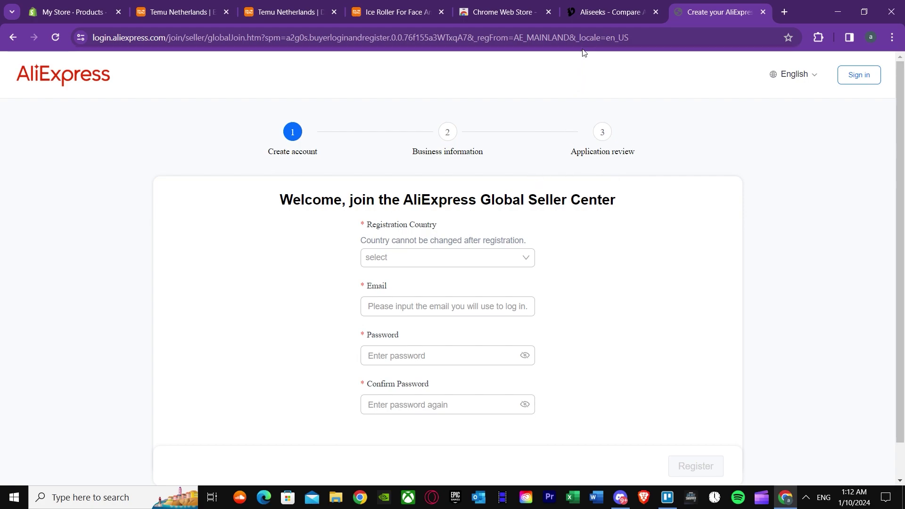
Check the Aliseeks results, then go back from the sign-up form to the seller login page
click(600, 13)
scroll(262, 228, down, 2)
scroll(283, 198, up, 2)
scroll(462, 166, up, 3)
scroll(462, 167, up, 3)
scroll(462, 166, down, 3)
click(665, 13)
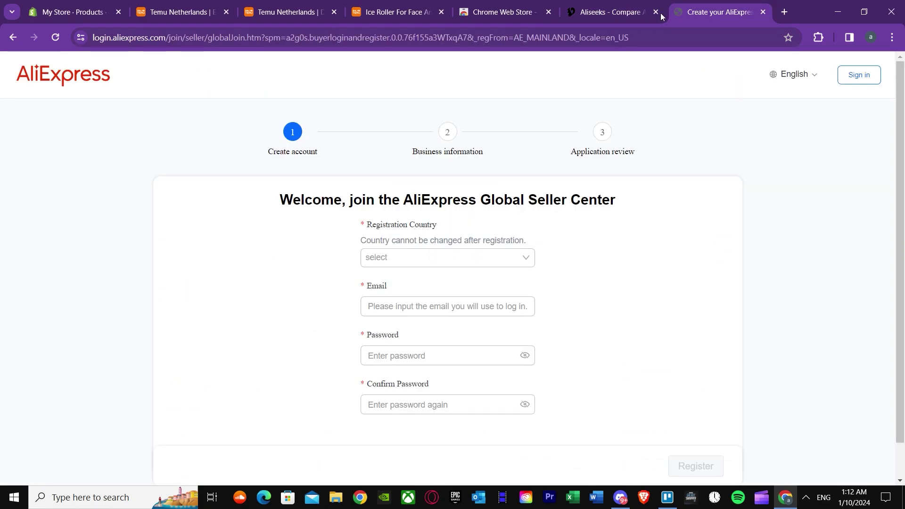
click(7, 37)
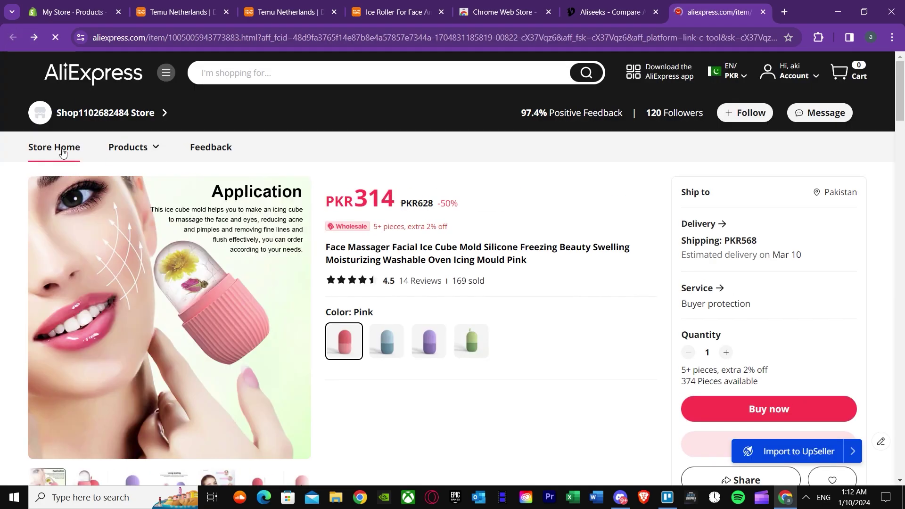
Set the DSers extension's shipping option to AliExpress Standard Shipping, leaving currency unchanged
click(817, 36)
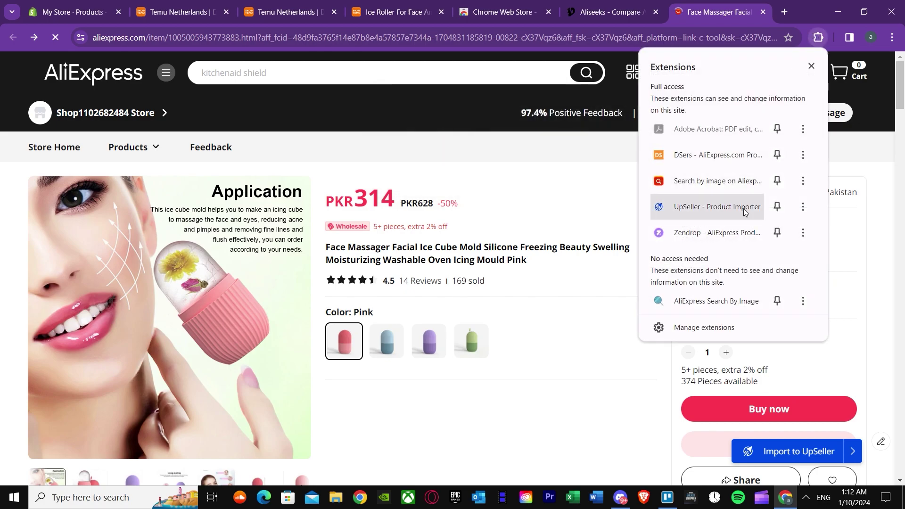
click(698, 156)
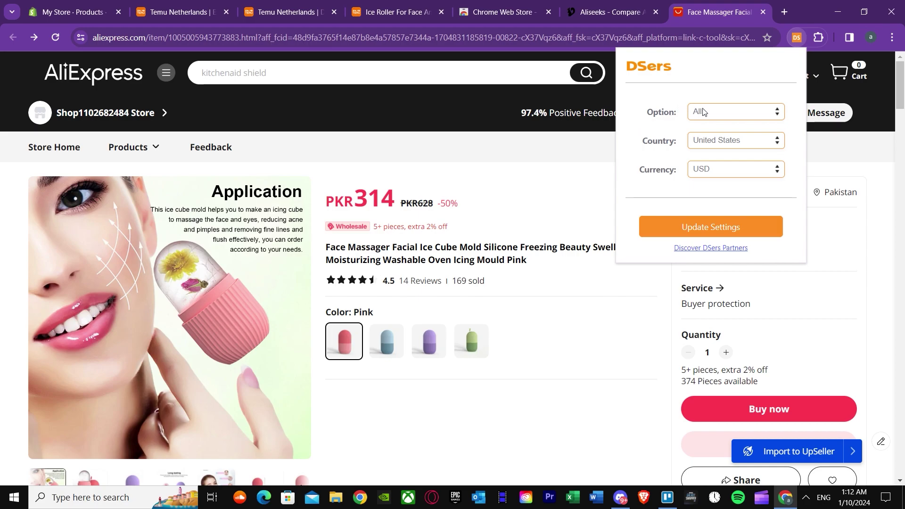
click(728, 113)
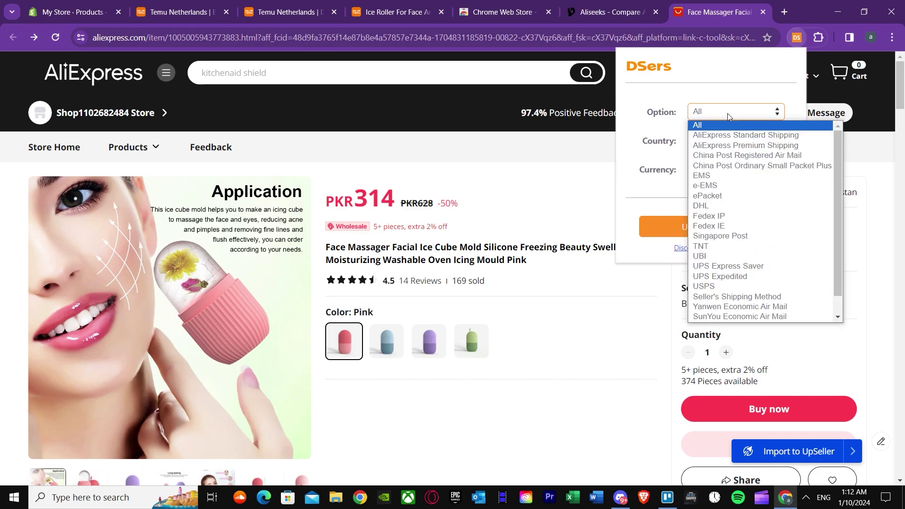
click(730, 114)
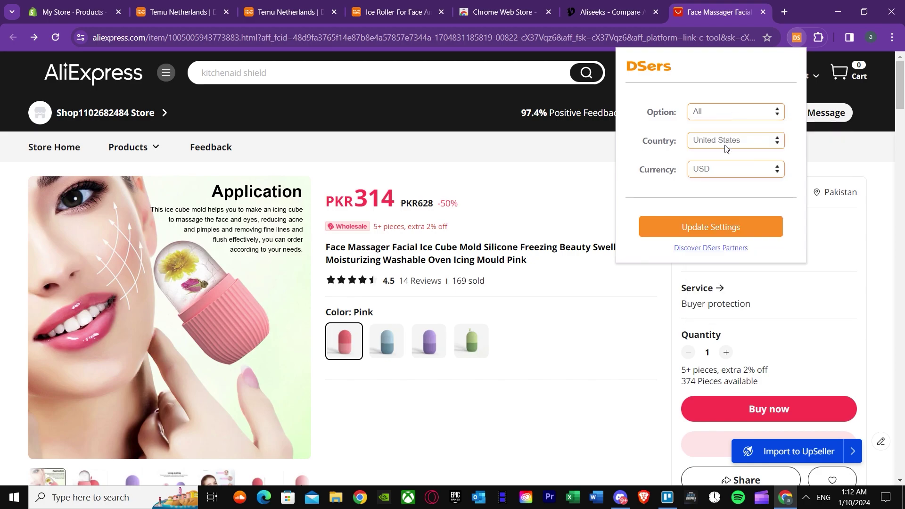
click(720, 169)
click(720, 169)
click(716, 118)
click(720, 133)
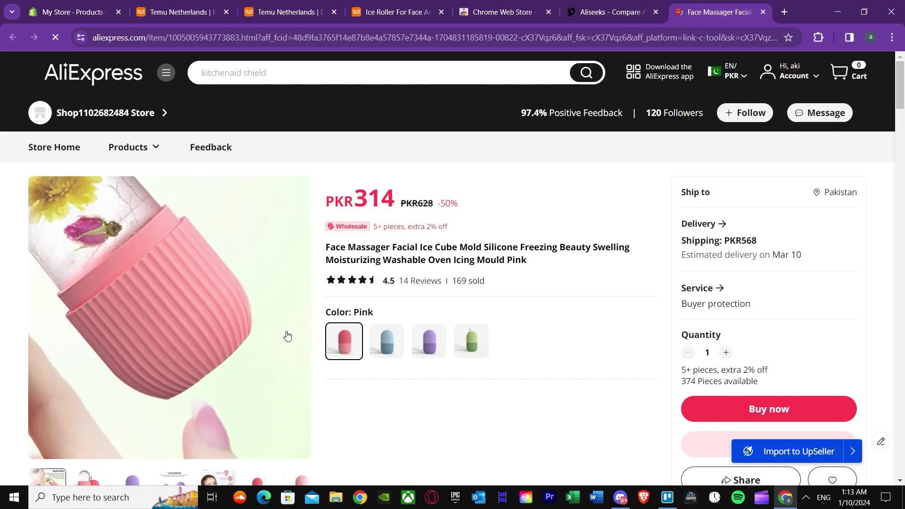
In a new tab, search 'dse' and open the DSers Partner Apps page
click(819, 38)
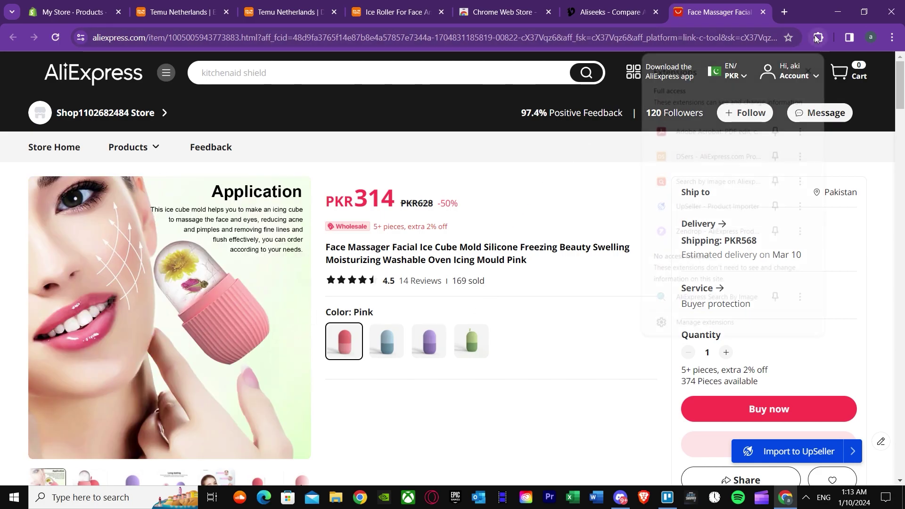
click(783, 13)
click(663, 41)
text(ds)
key(BackSpace)
key(BackSpace)
text(e)
key(BackSpace)
text(sers.com/partner-apps)
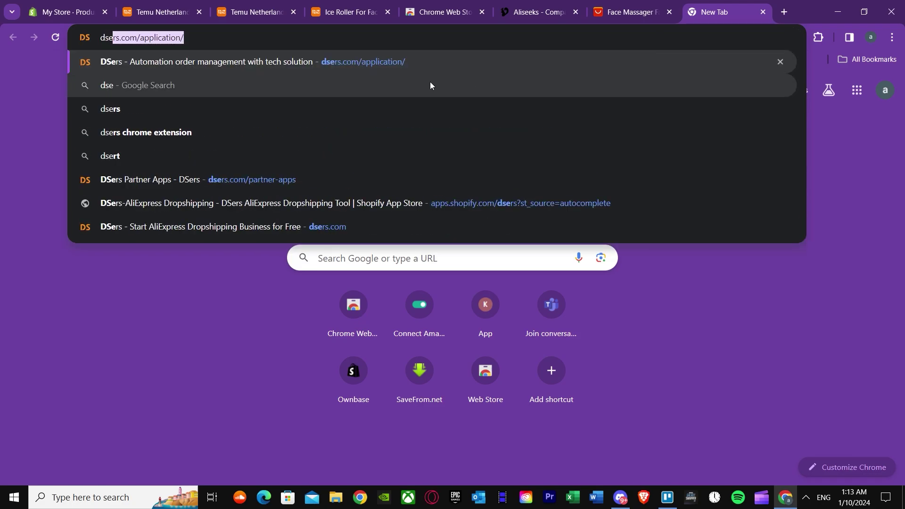
click(171, 180)
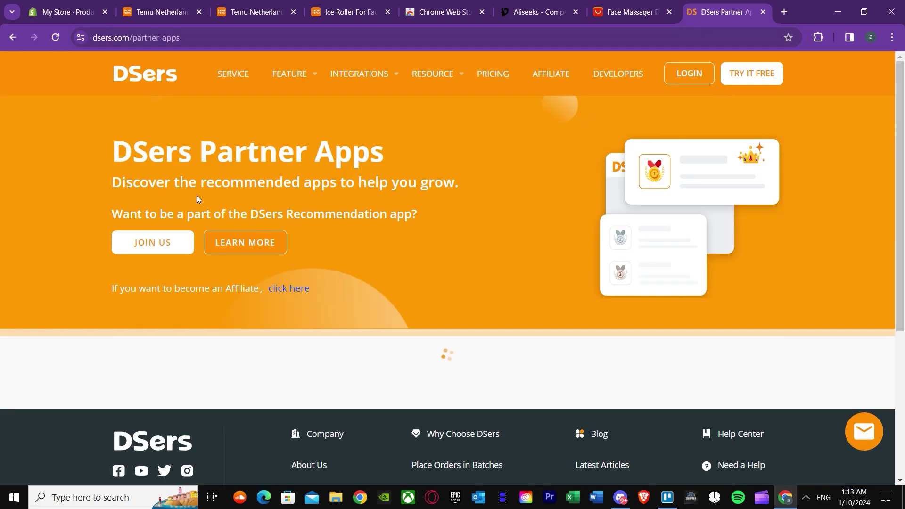
Open the DSers login, then return to the Partner Apps page and look it over
click(701, 80)
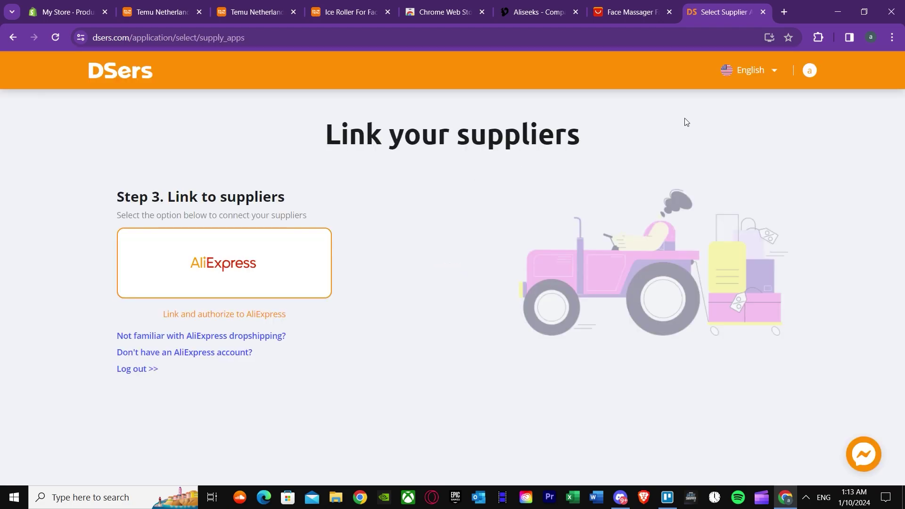
click(13, 38)
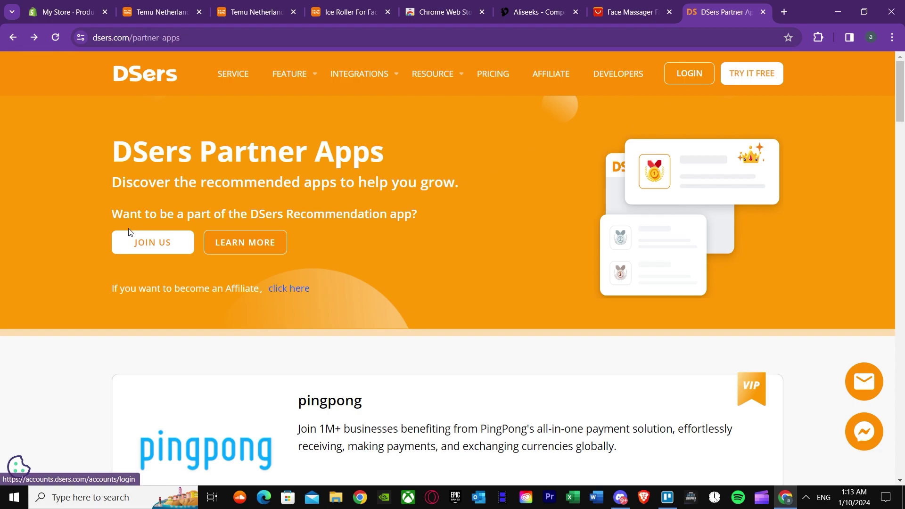
scroll(184, 248, down, 5)
scroll(245, 246, down, 8)
scroll(437, 174, up, 14)
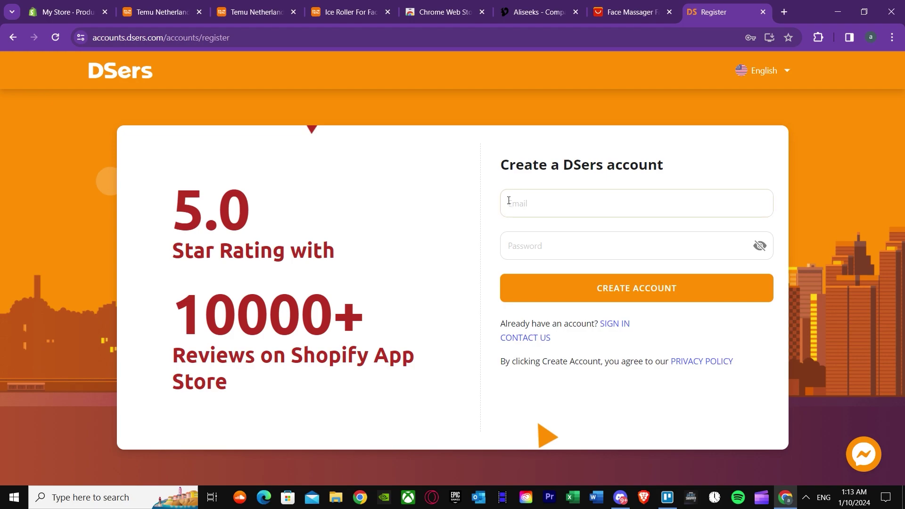
Fill the DSers sign-up form with the saved email and a password, then submit it
click(508, 200)
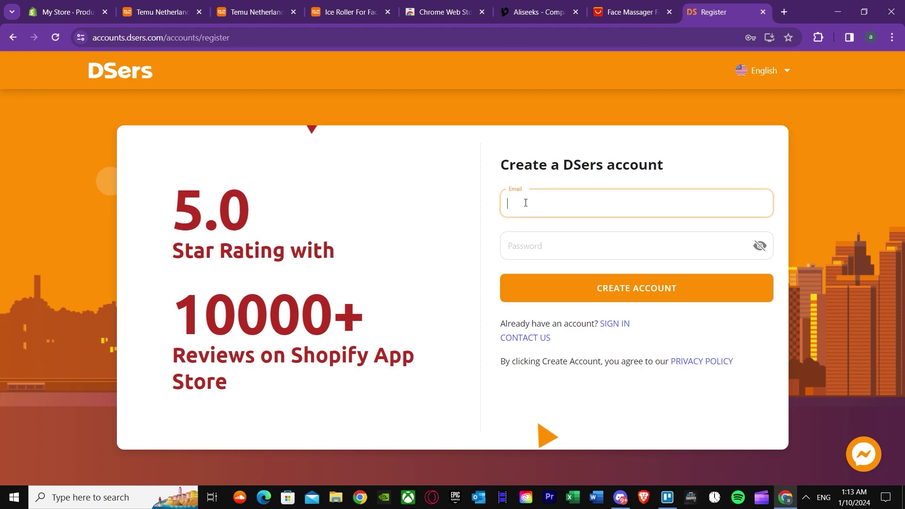
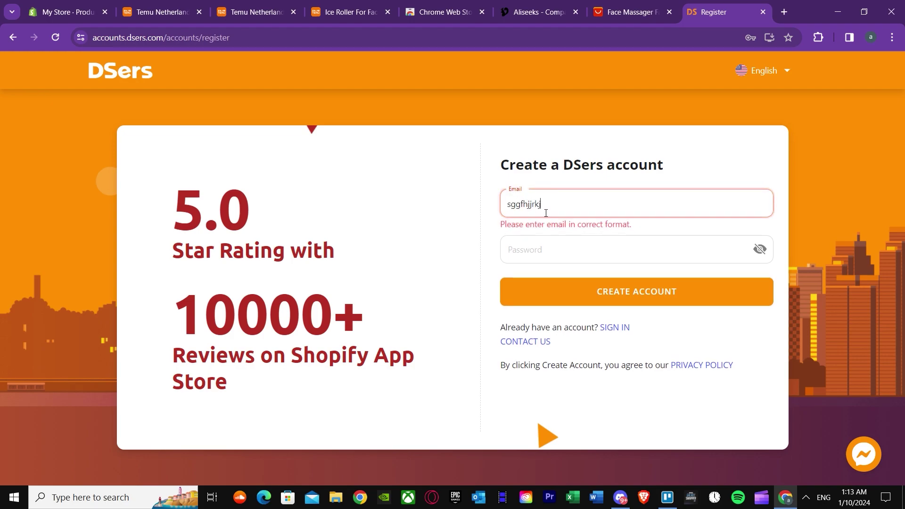
key(BackSpace)
key(BackSpace)
key(BackSpace)
key(BackSpace)
key(BackSpace)
key(BackSpace)
key(BackSpace)
key(BackSpace)
key(BackSpace)
click(548, 205)
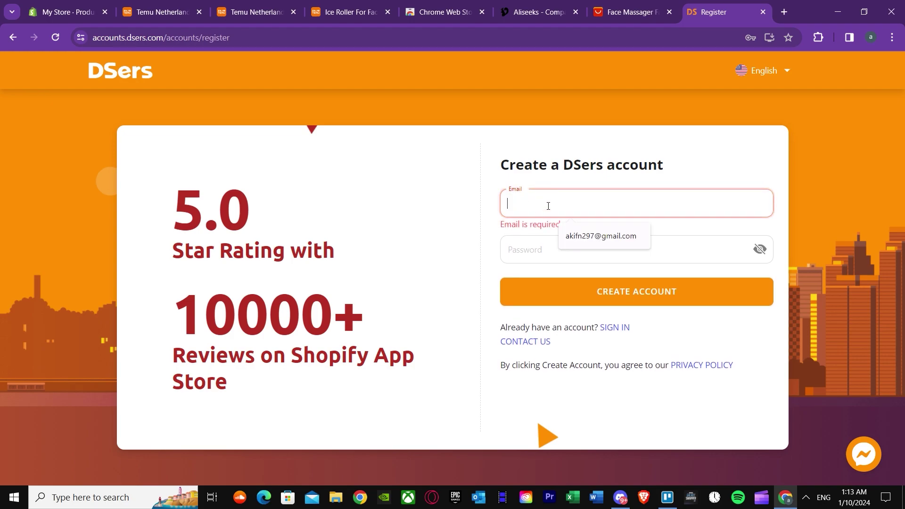
click(601, 236)
click(558, 246)
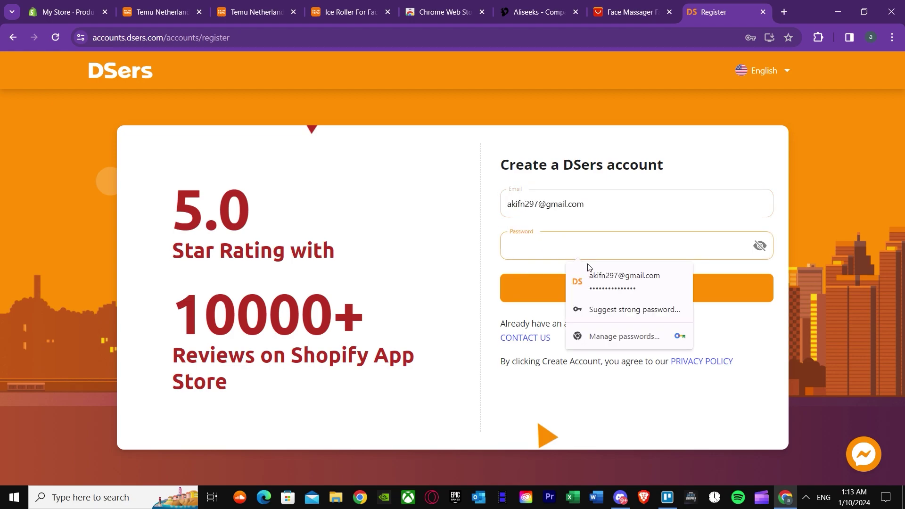
click(486, 260)
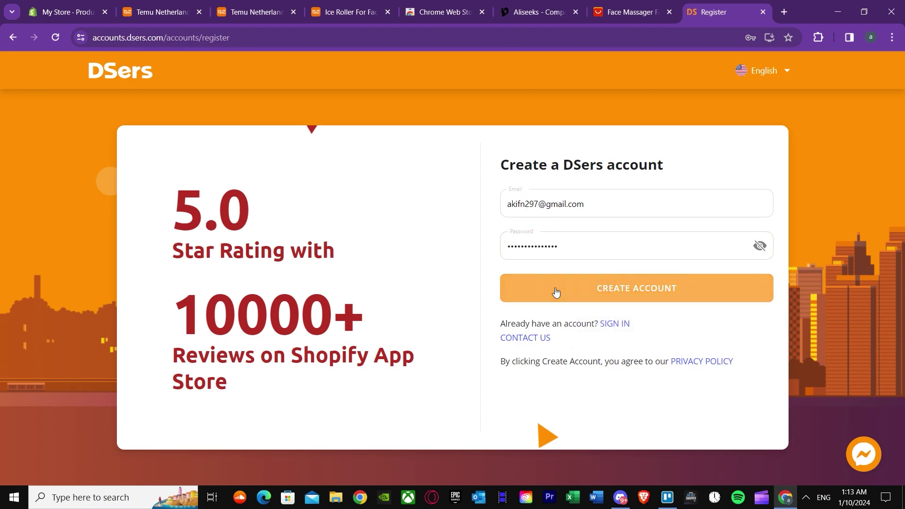
click(583, 289)
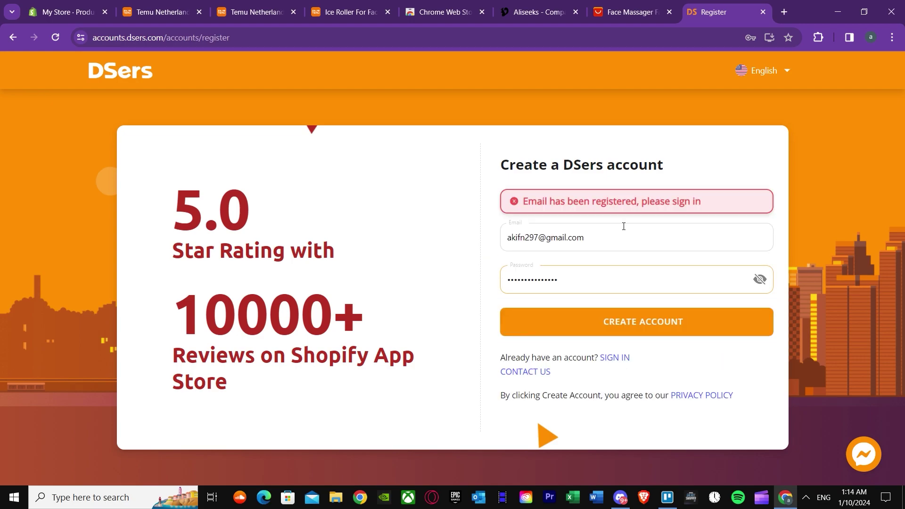
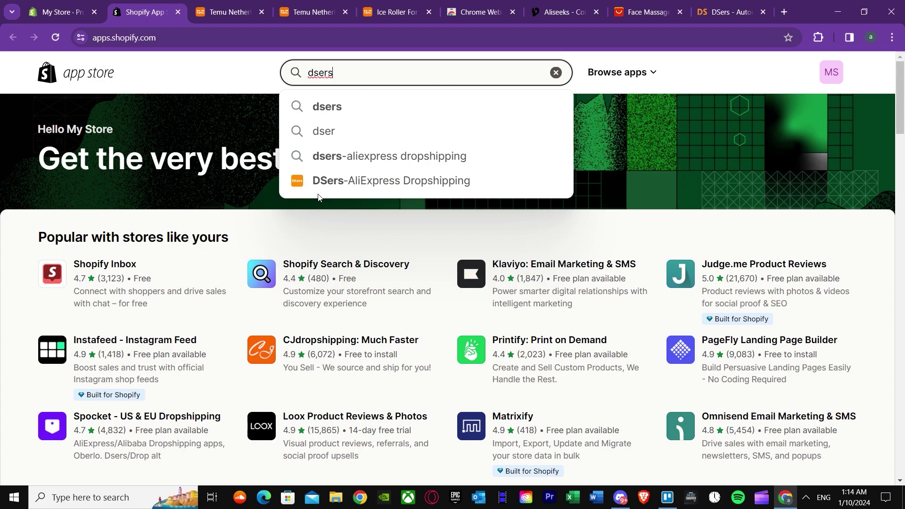
Open the DSers-AliExpress Dropshipping listing and launch the app to its Link your suppliers step
click(322, 190)
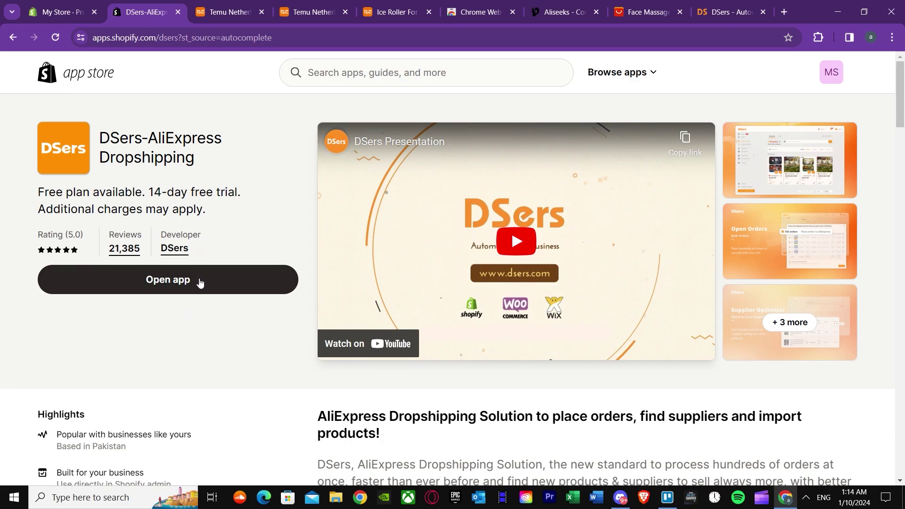
right_click(184, 297)
scroll(123, 320, down, 4)
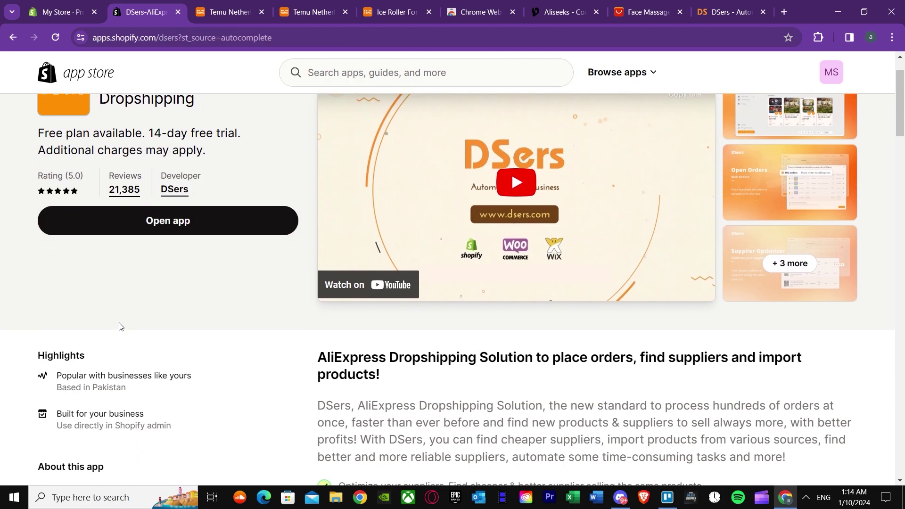
scroll(125, 306, up, 4)
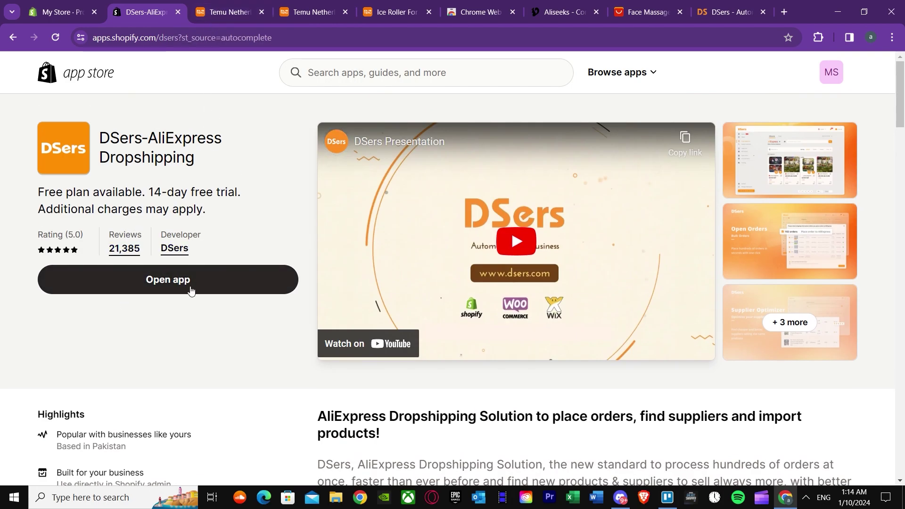
scroll(186, 294, down, 5)
scroll(184, 298, up, 4)
scroll(184, 298, up, 2)
click(168, 278)
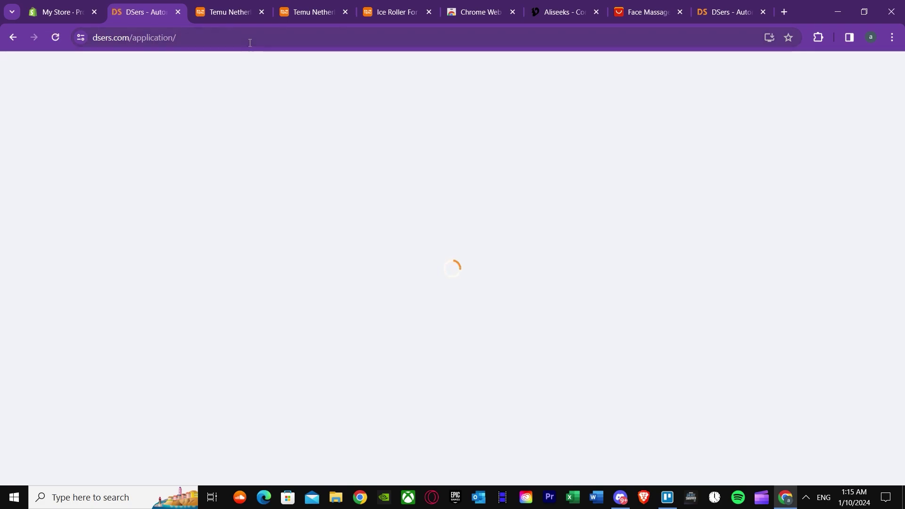
Browse the Temu Netherlands shop and lightning deals tabs
click(230, 11)
scroll(229, 266, down, 5)
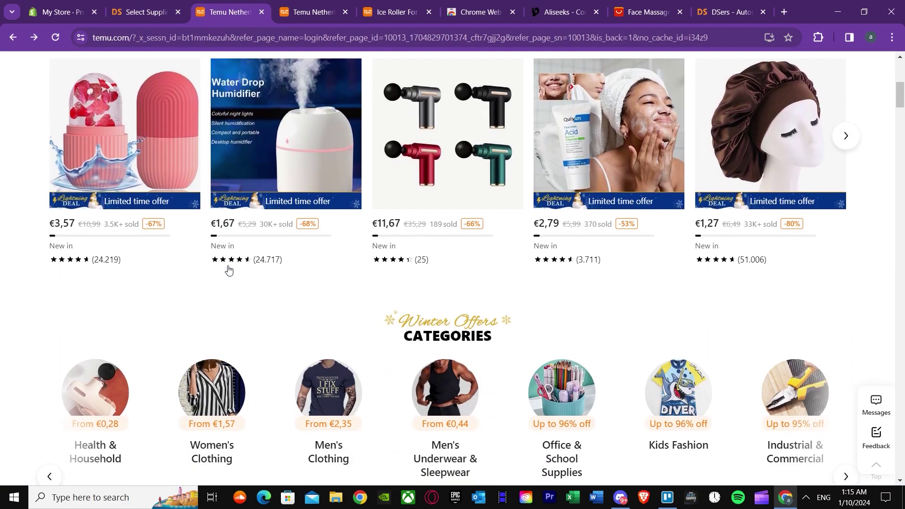
scroll(229, 267, down, 7)
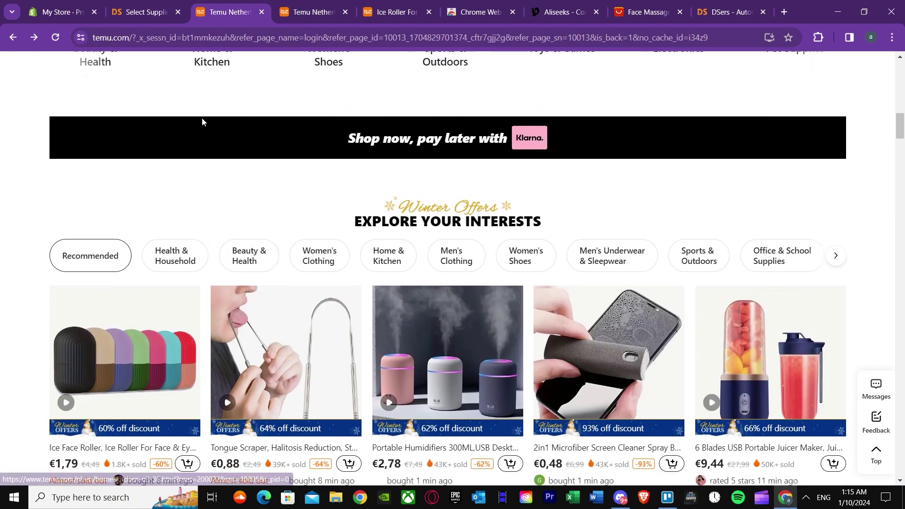
click(168, 4)
click(305, 12)
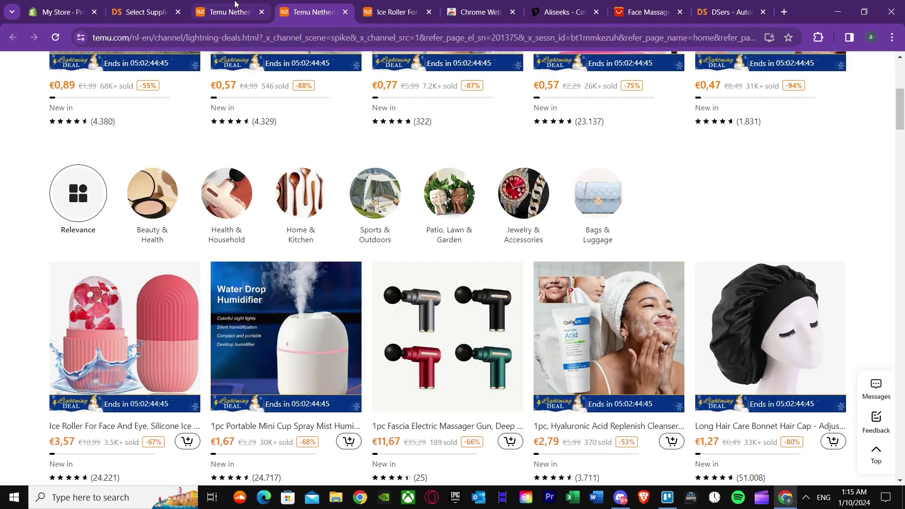
click(230, 12)
scroll(305, 175, up, 3)
scroll(304, 175, up, 9)
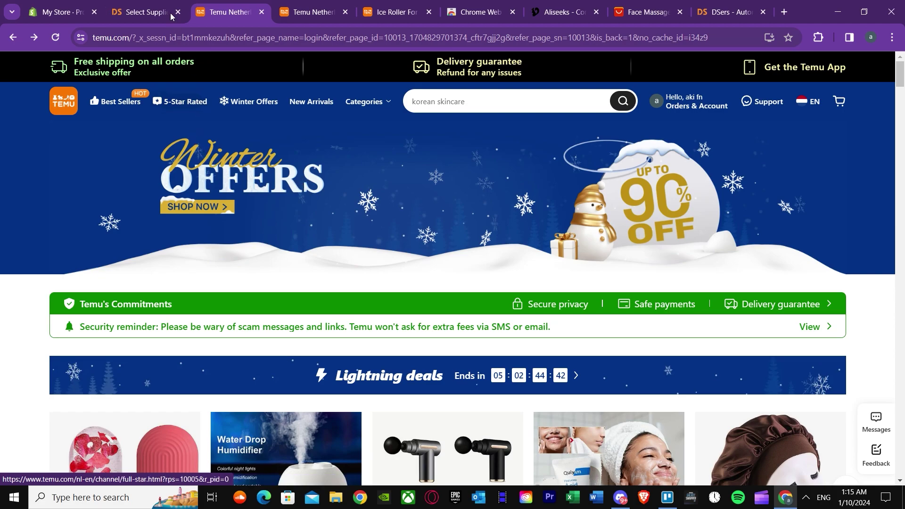
Back on DSers, link AliExpress as the supplier and authorize the AliExpress account
click(146, 12)
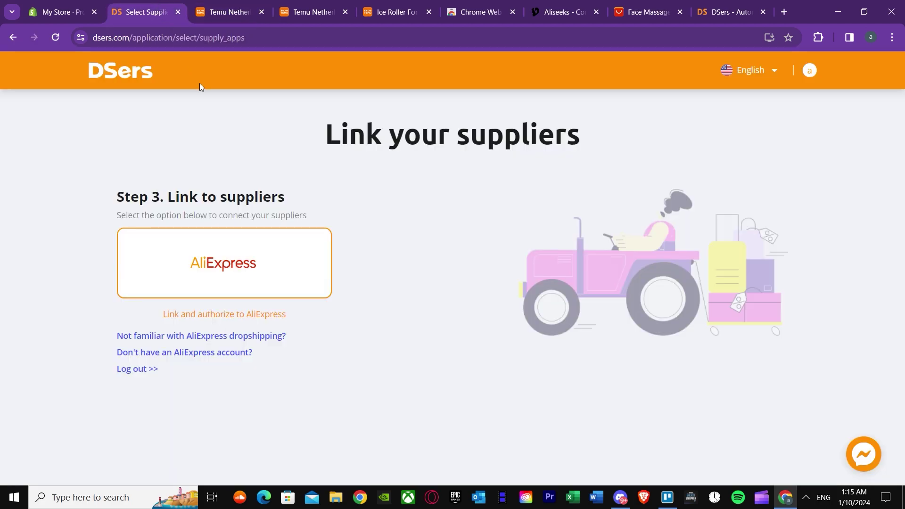
click(220, 277)
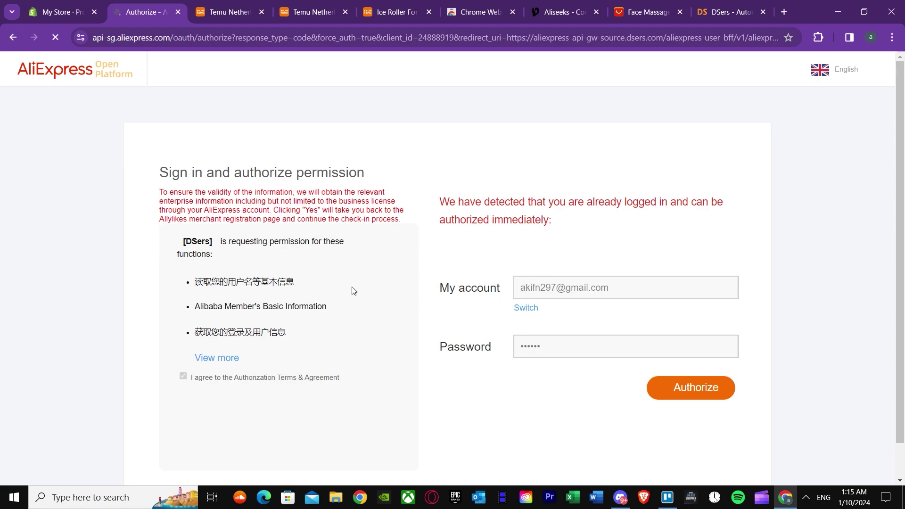
click(674, 400)
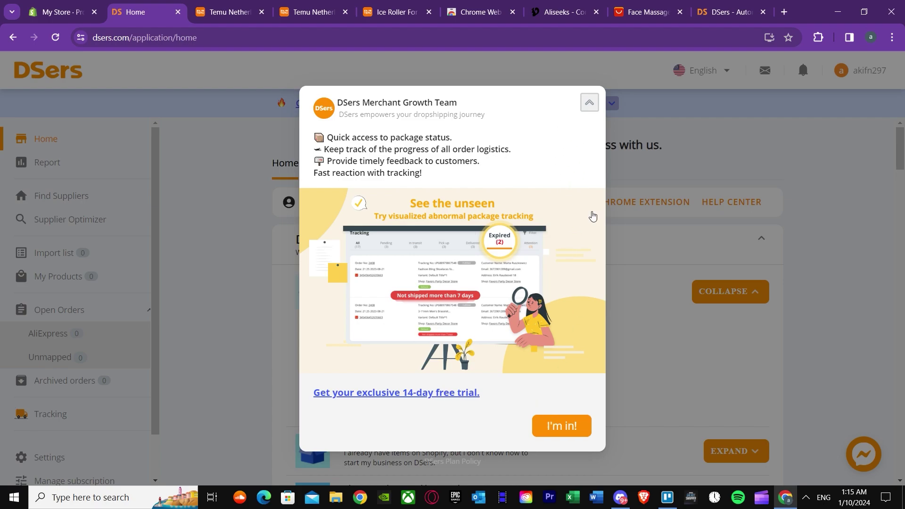
Look over the Face Massager, subscription approval and Temu ice roller tabs, returning to DSers supplier setup
click(714, 13)
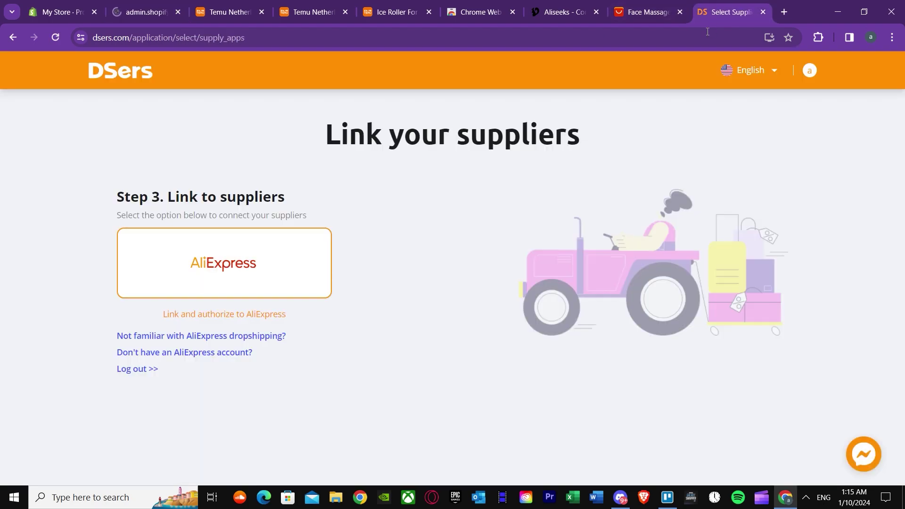
click(645, 13)
click(716, 12)
click(238, 8)
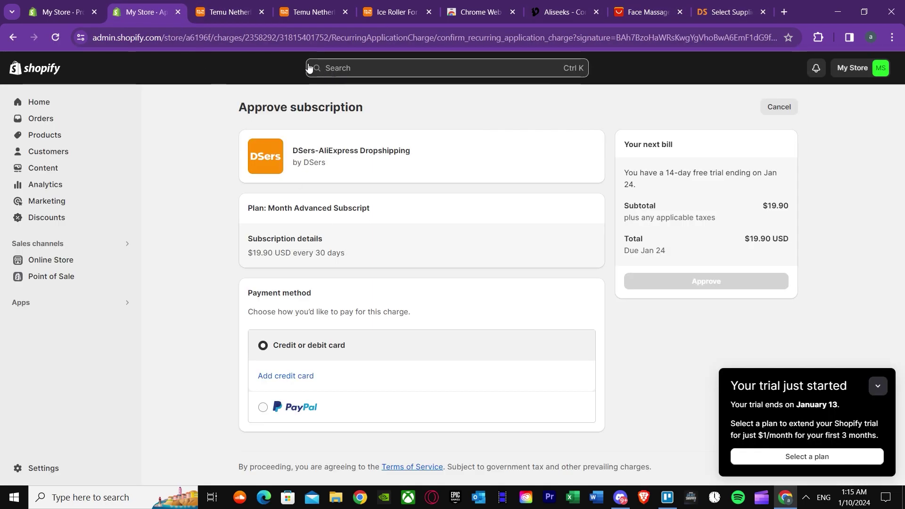
click(231, 11)
click(396, 12)
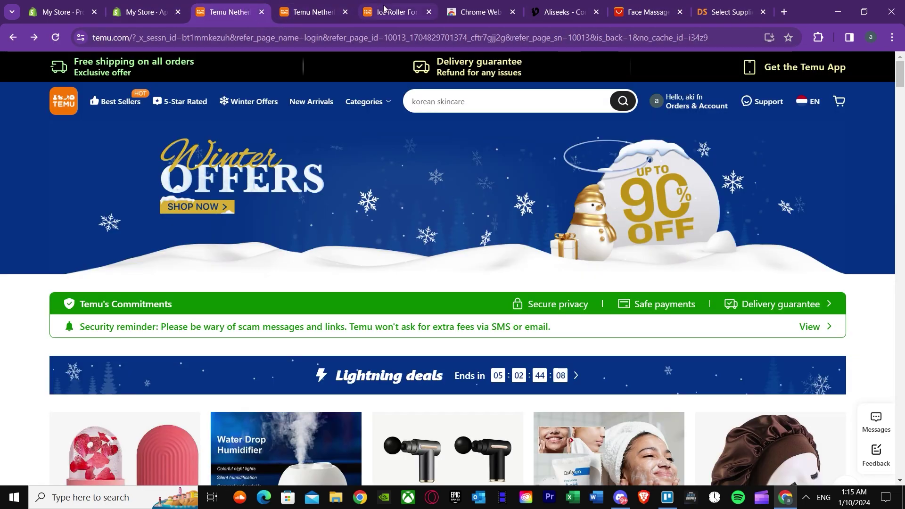
click(728, 12)
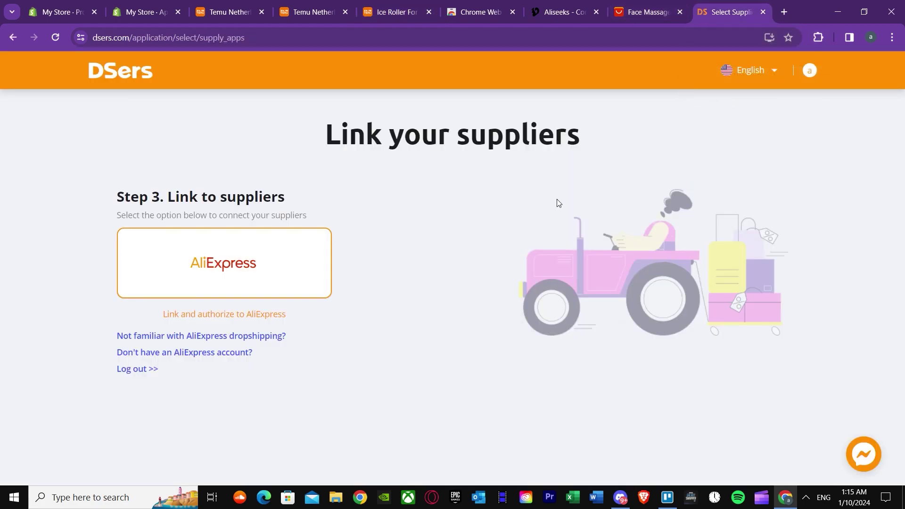
Retry linking AliExpress, compare the Pro and Advanced plans, and dismiss the upgrade offer
click(272, 254)
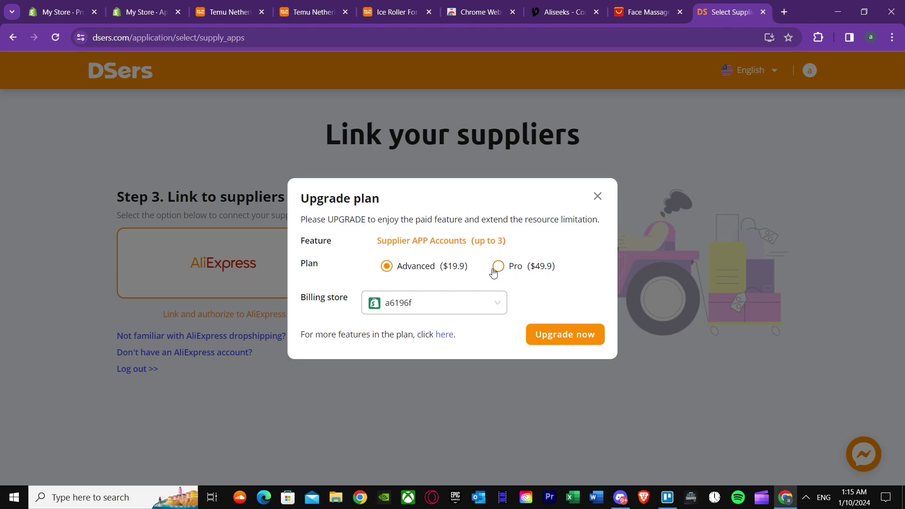
click(493, 273)
click(398, 267)
click(597, 197)
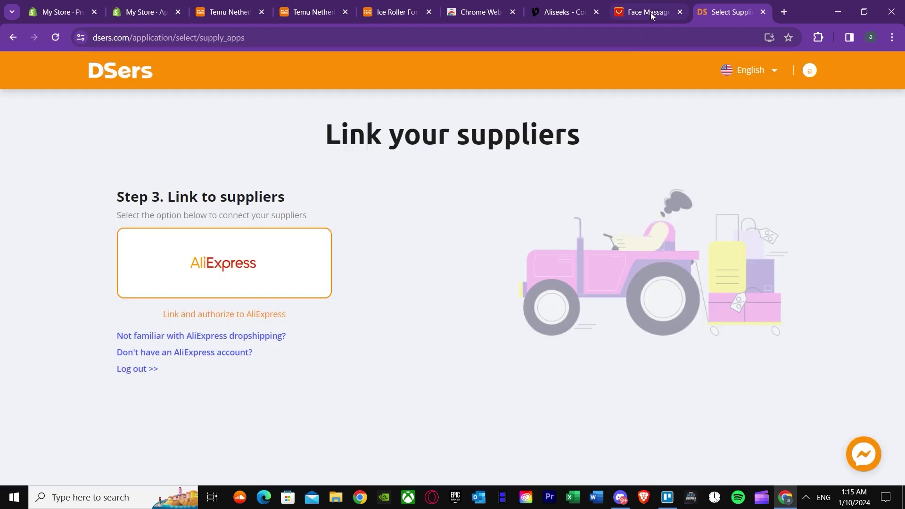
Leave the $19.90 DSers subscription unapproved and go to the Shopify admin Home
click(652, 13)
click(229, 11)
click(137, 12)
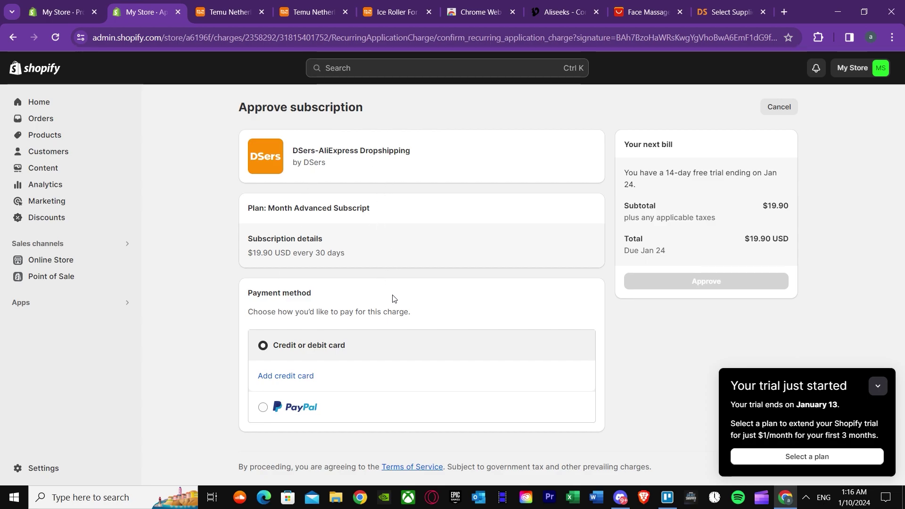
click(48, 101)
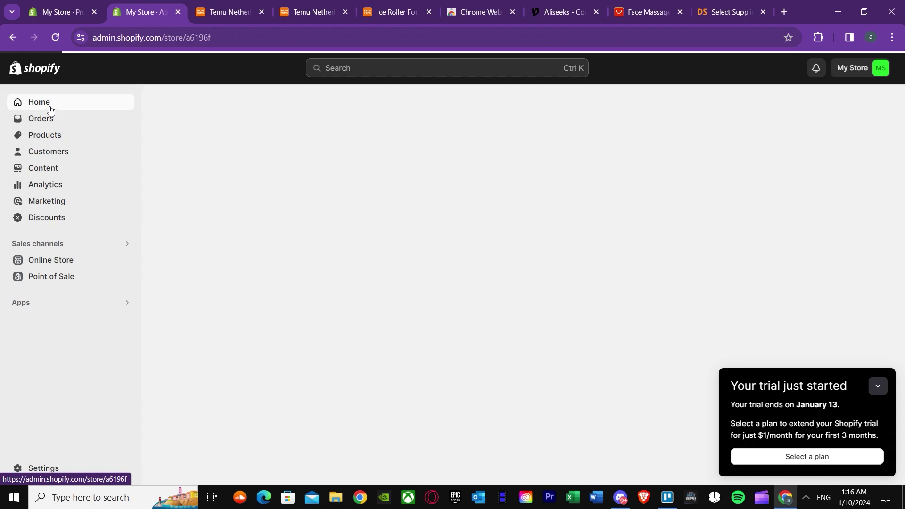
Scroll through the Temu shop's lightning deals
click(257, 4)
scroll(276, 231, down, 5)
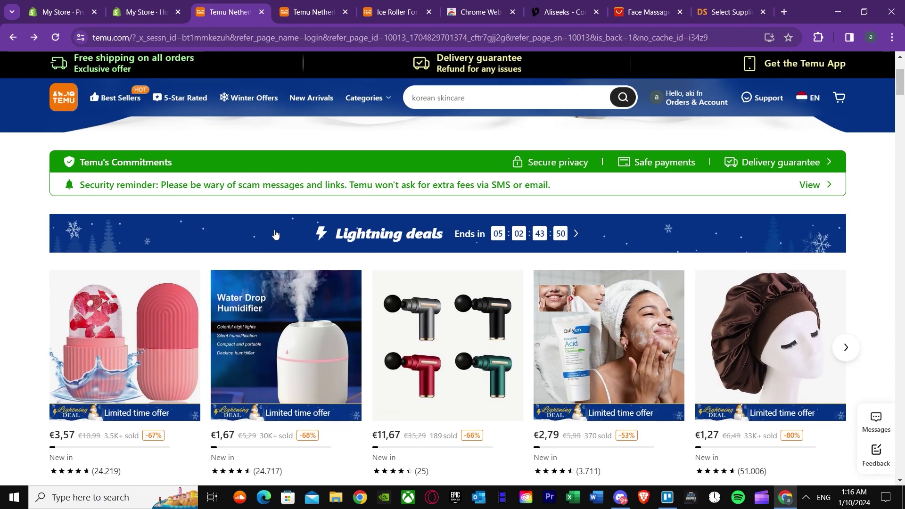
scroll(277, 231, down, 1)
scroll(276, 231, up, 6)
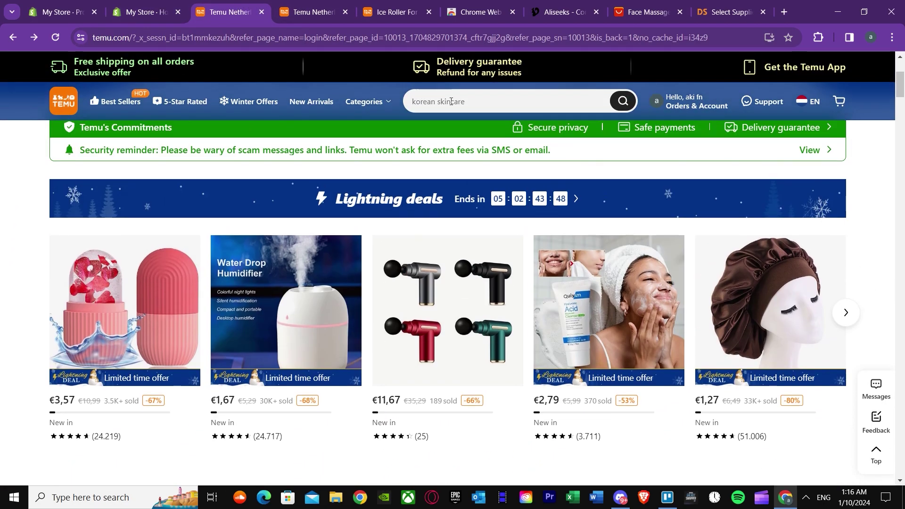
scroll(749, 100, down, 1)
scroll(750, 101, up, 1)
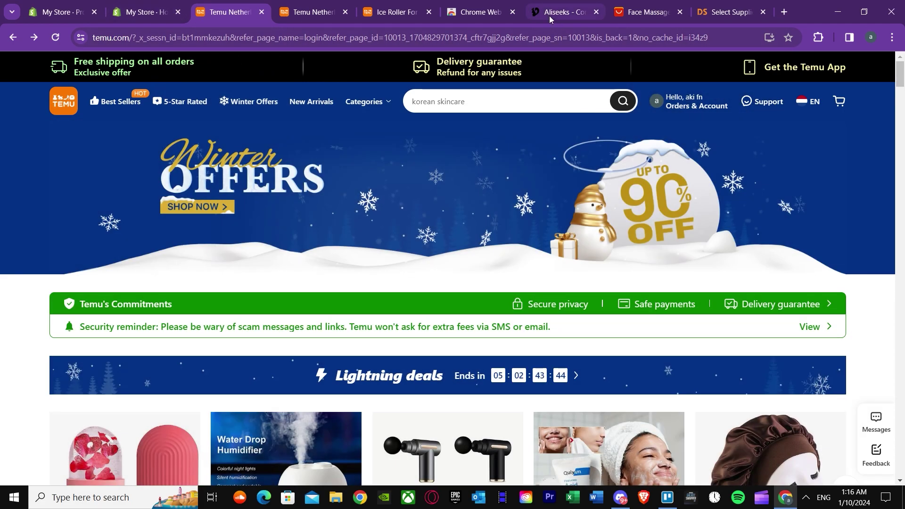
Move via the Aliseeks and Chrome Web Store tabs to the Face Massager tab showing AliExpress Seller center
click(550, 15)
click(479, 12)
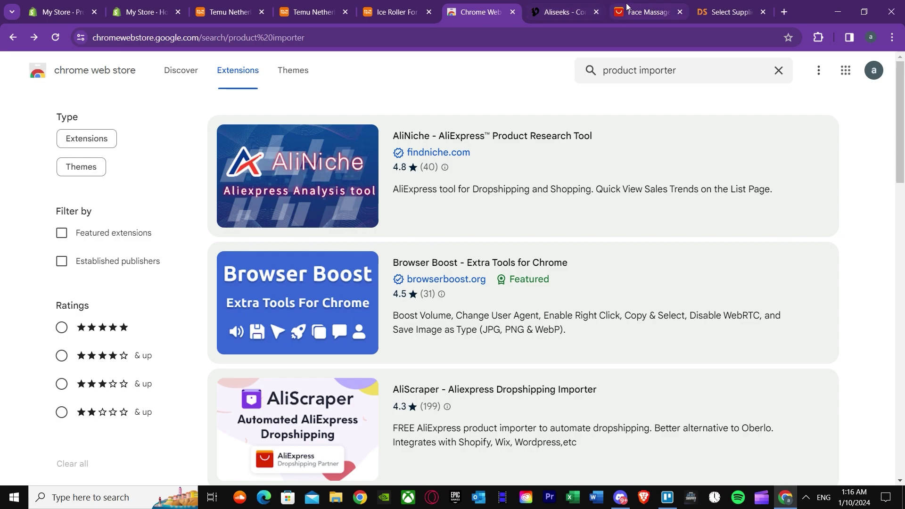
click(628, 17)
mouse_move(794, 73)
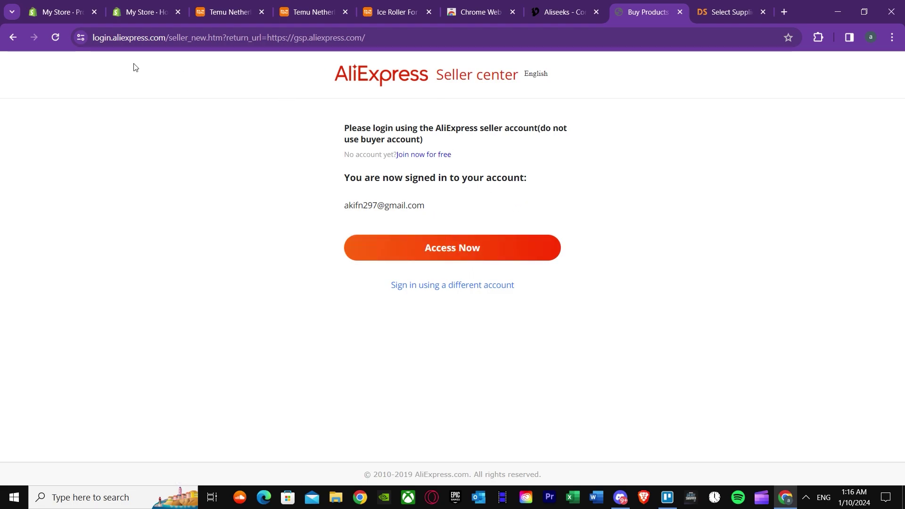
Scroll the Aliseeks silicone ice-roller matches, then return to the Face Massager ice cube mold page
click(562, 14)
scroll(410, 213, up, 4)
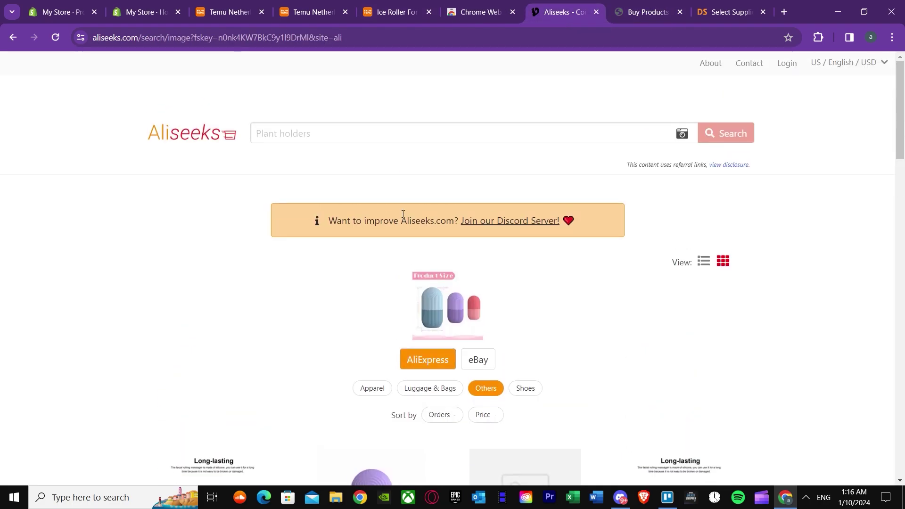
scroll(341, 252, down, 3)
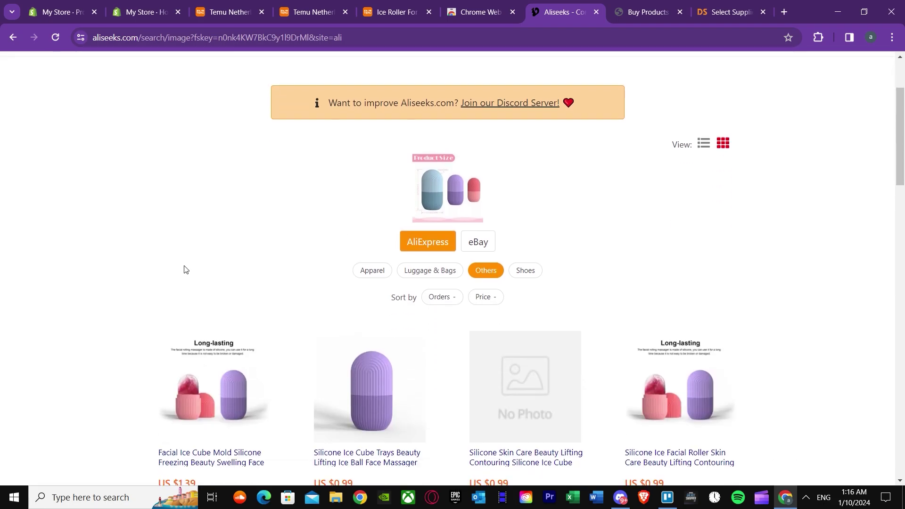
scroll(189, 267, down, 5)
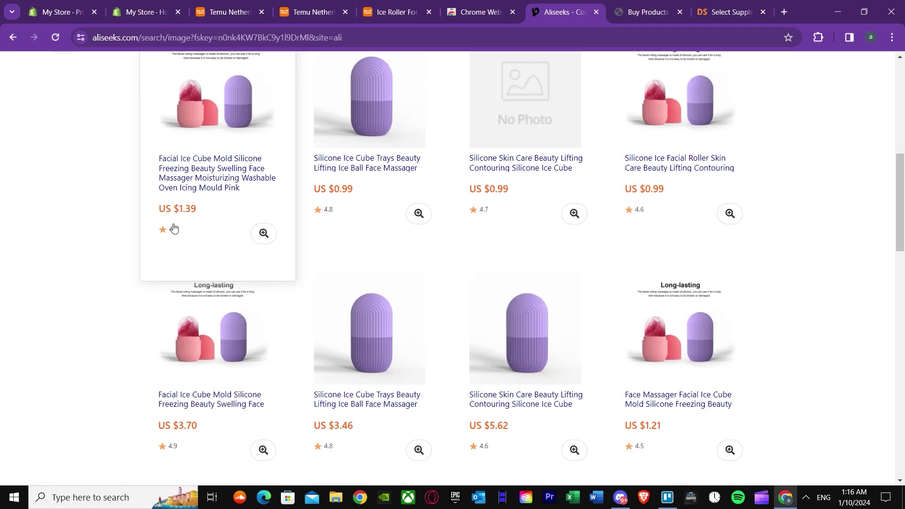
scroll(109, 247, down, 5)
scroll(112, 257, down, 5)
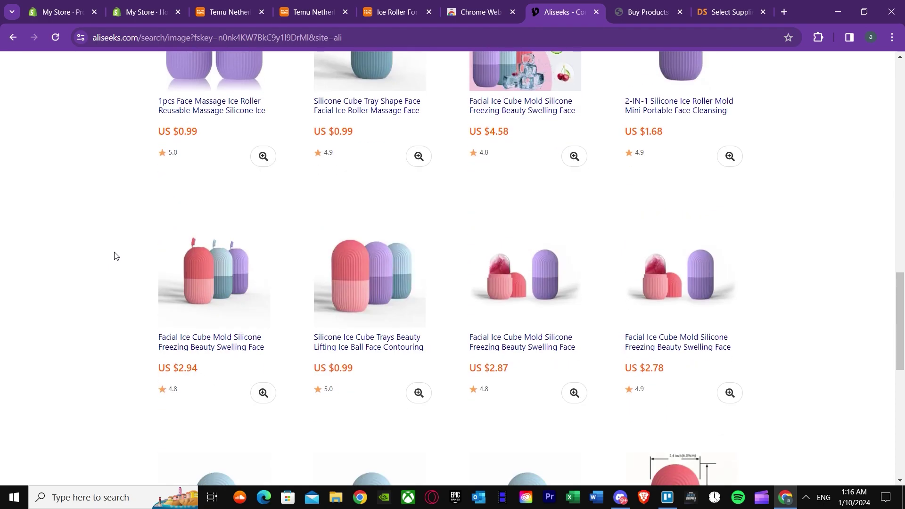
scroll(115, 254, down, 5)
scroll(130, 243, up, 20)
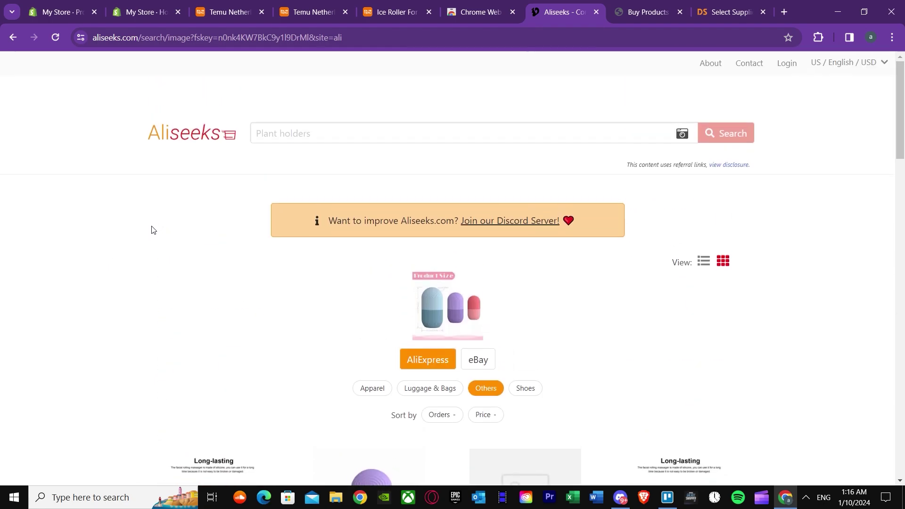
click(620, 14)
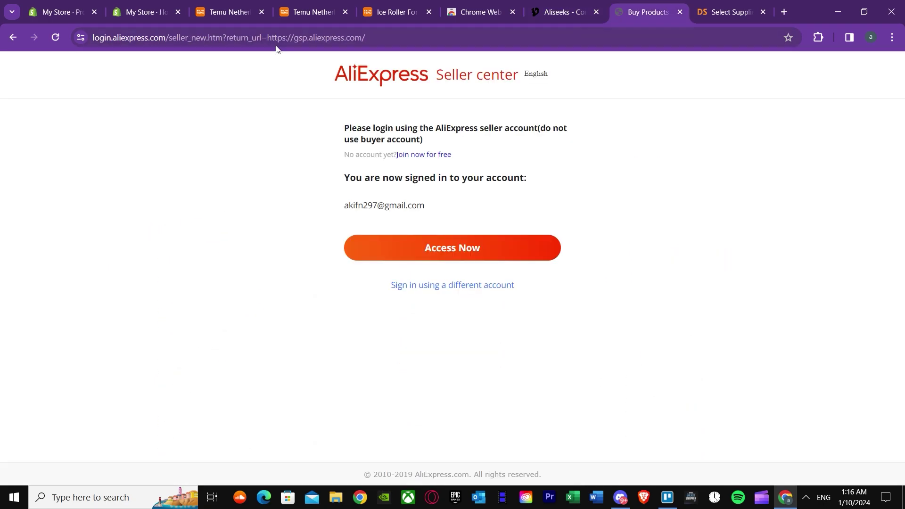
click(11, 37)
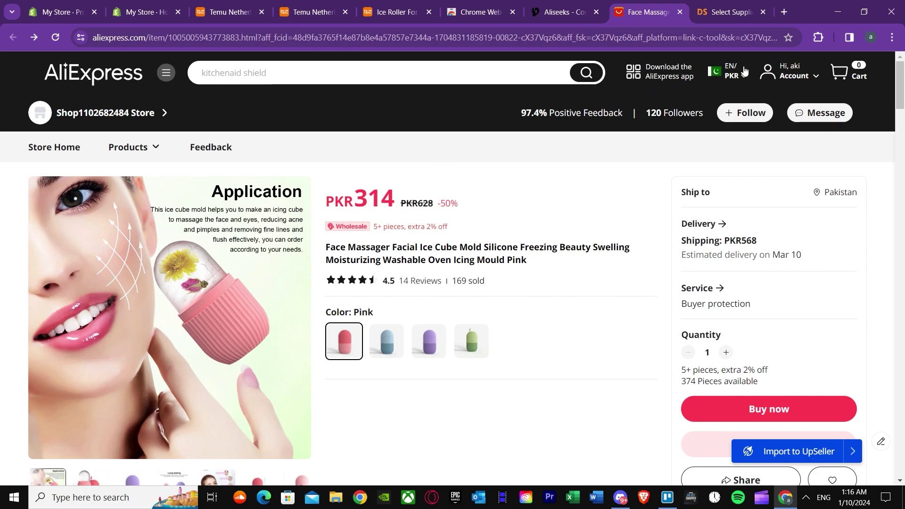
click(817, 37)
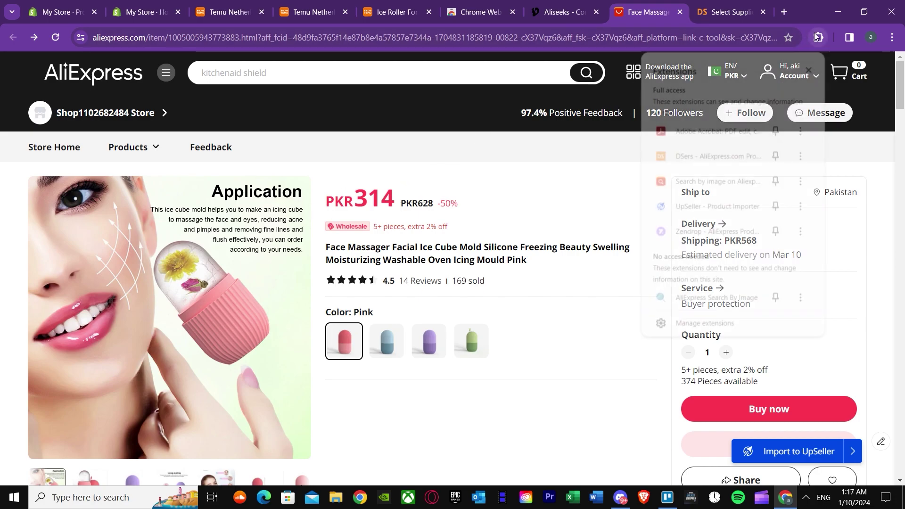
click(714, 155)
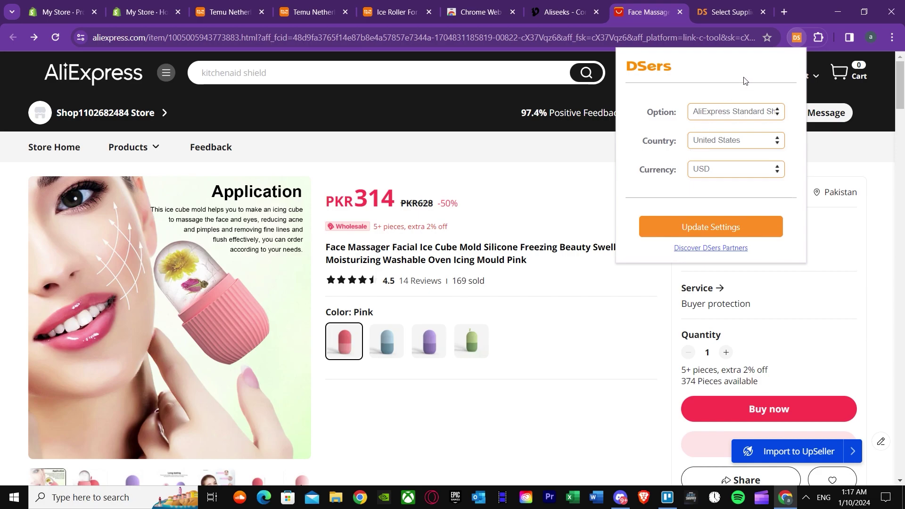
click(790, 38)
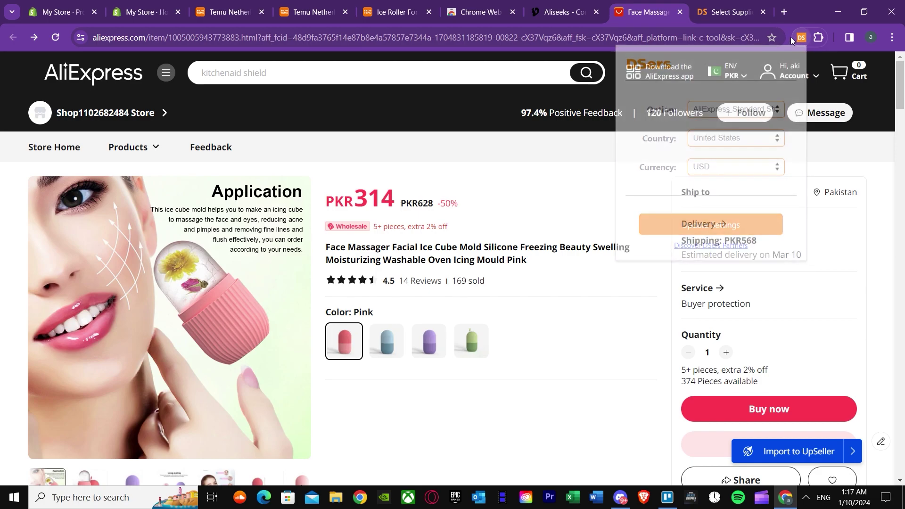
click(818, 37)
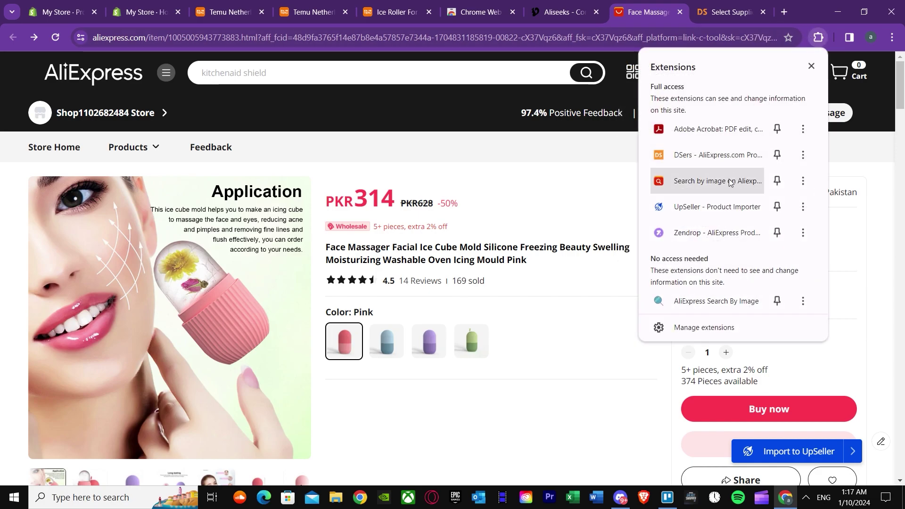
click(817, 37)
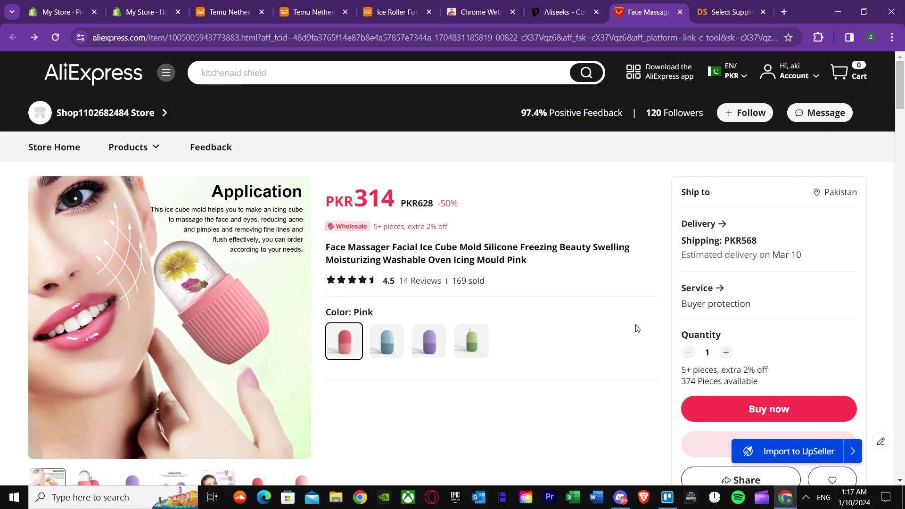
mouse_move(766, 66)
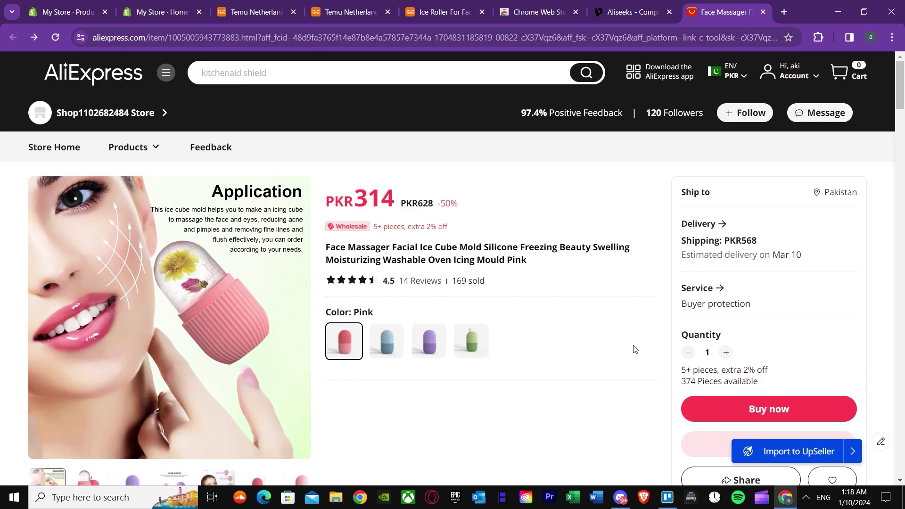
Import the Face Massager ice cube mold into UpSeller and view its Product Scraper list
click(776, 458)
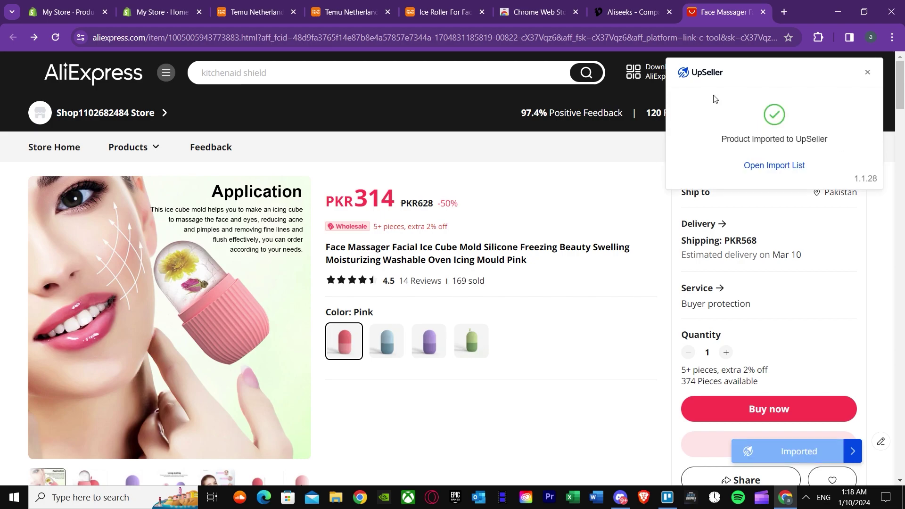
click(786, 166)
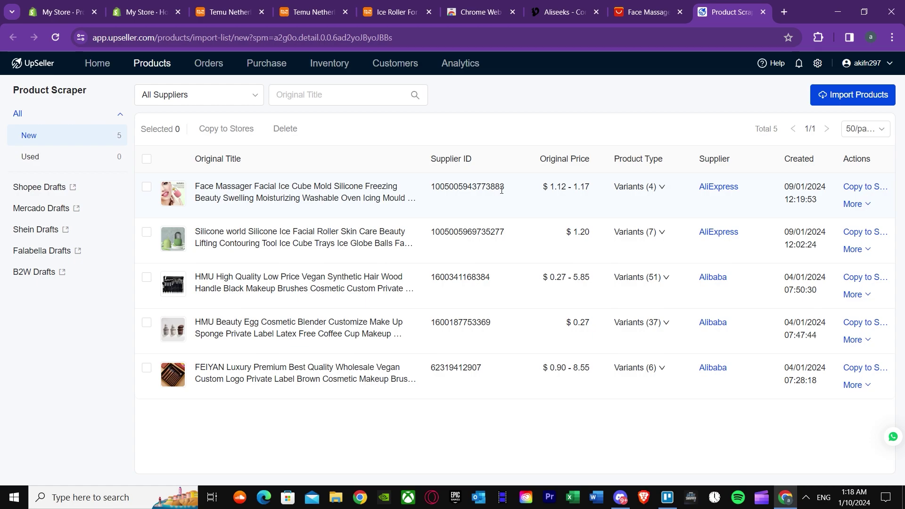
Open the Face Massager's AliExpress supplier page in a new tab, then choose Copy to Stores
click(716, 189)
click(669, 13)
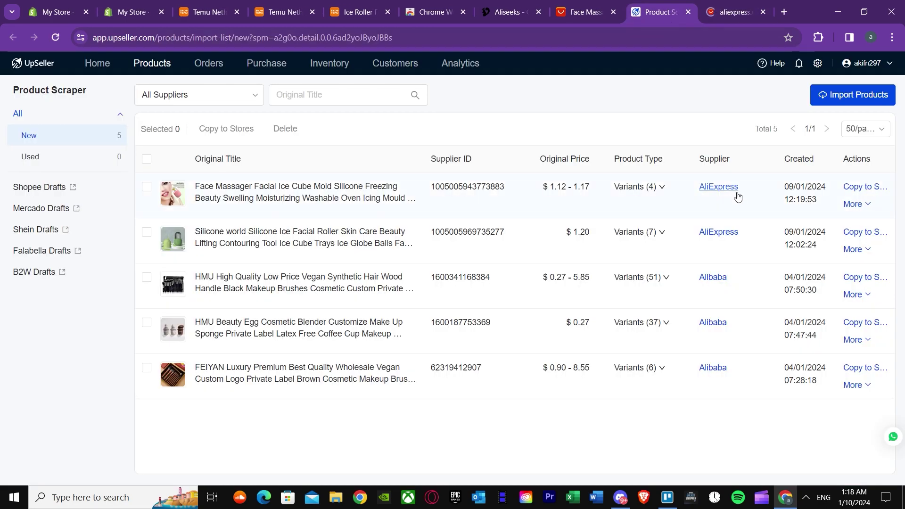
click(713, 10)
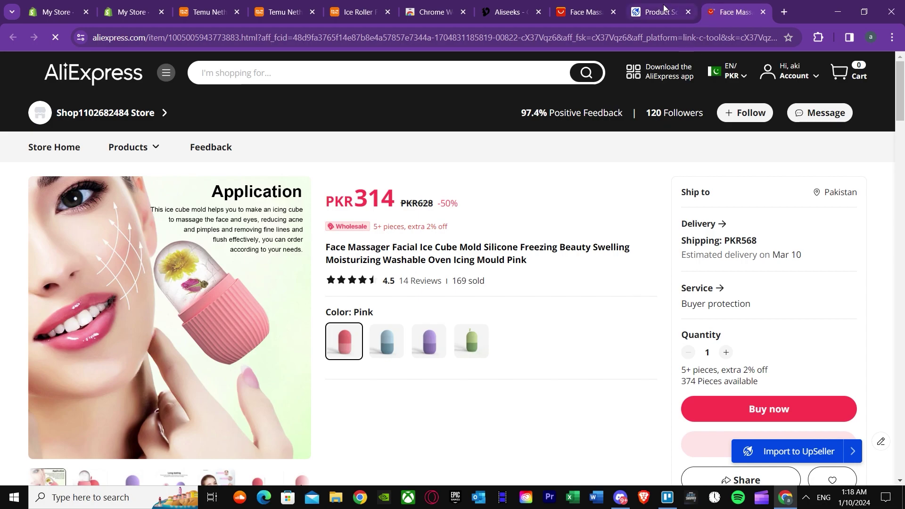
click(664, 10)
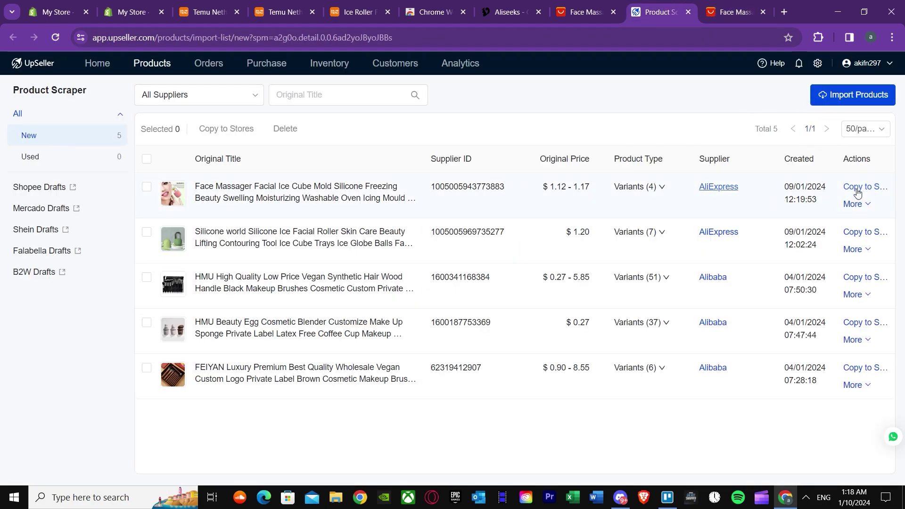
click(858, 188)
Go to Connect Stores, pick AliExpress in Integrations, and start a new store connection
click(525, 224)
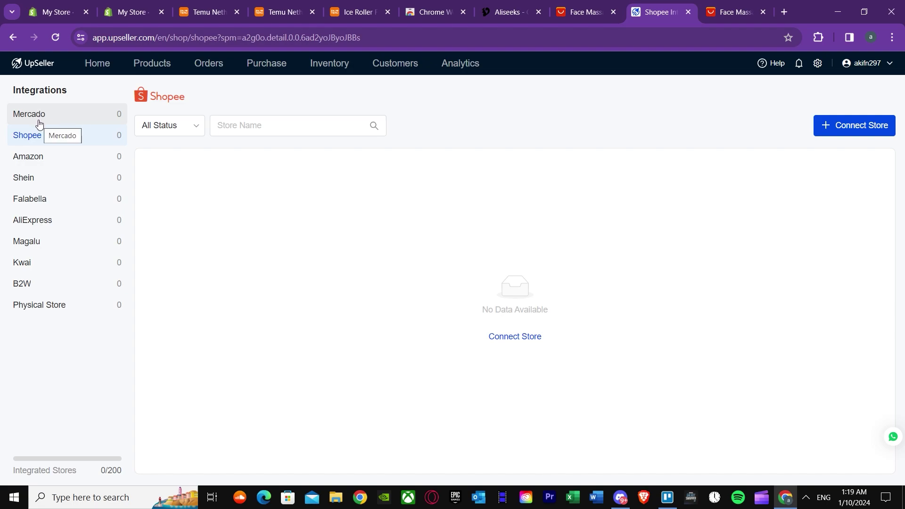
click(41, 123)
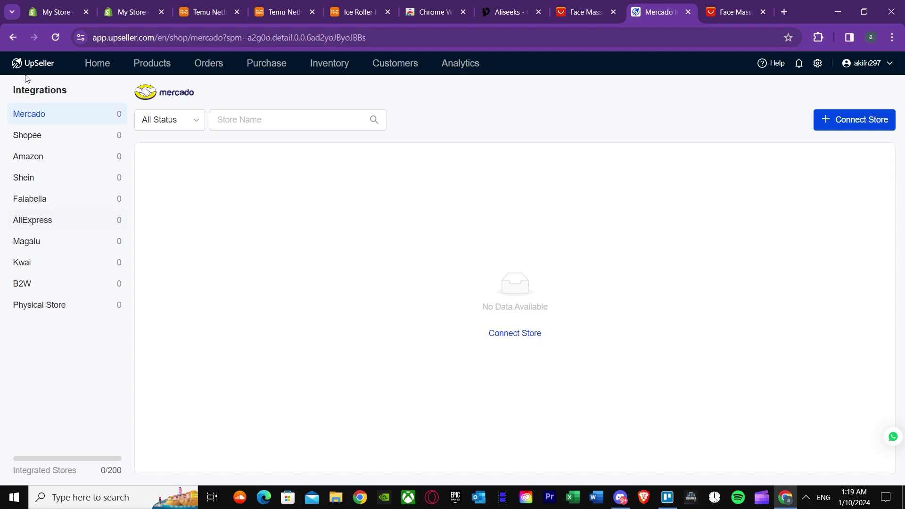
click(61, 222)
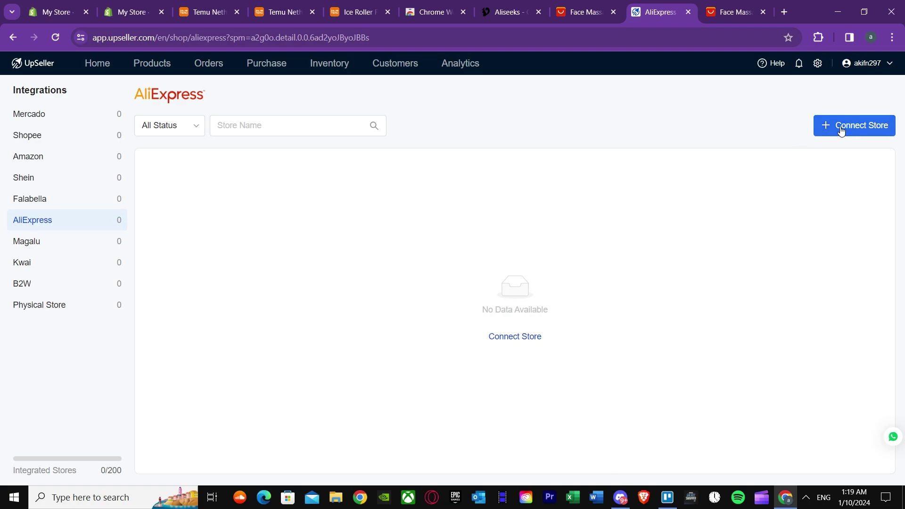
click(842, 134)
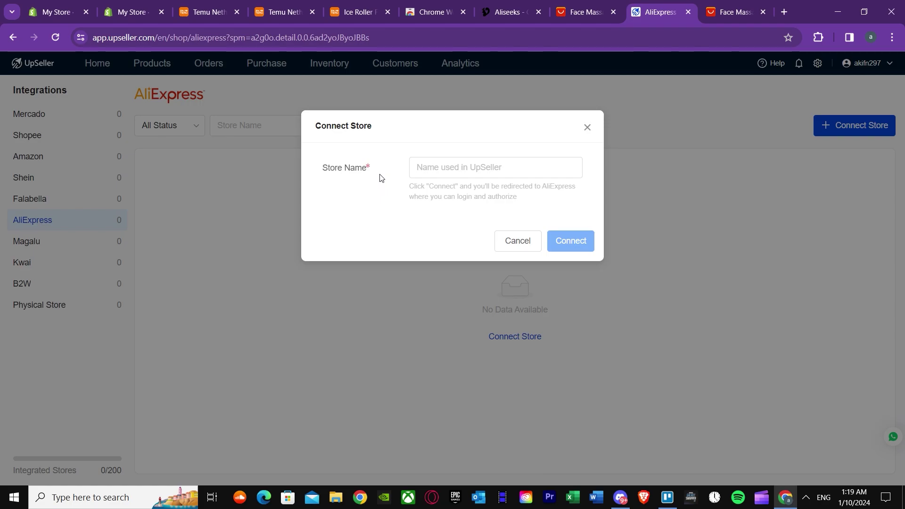
Open the AliExpress seller login from the product page's Account menu
click(569, 11)
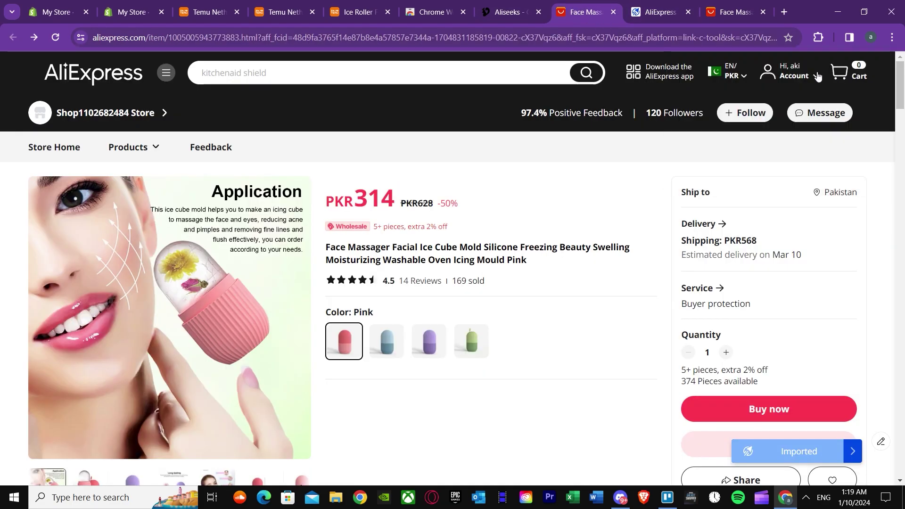
mouse_move(796, 73)
click(749, 343)
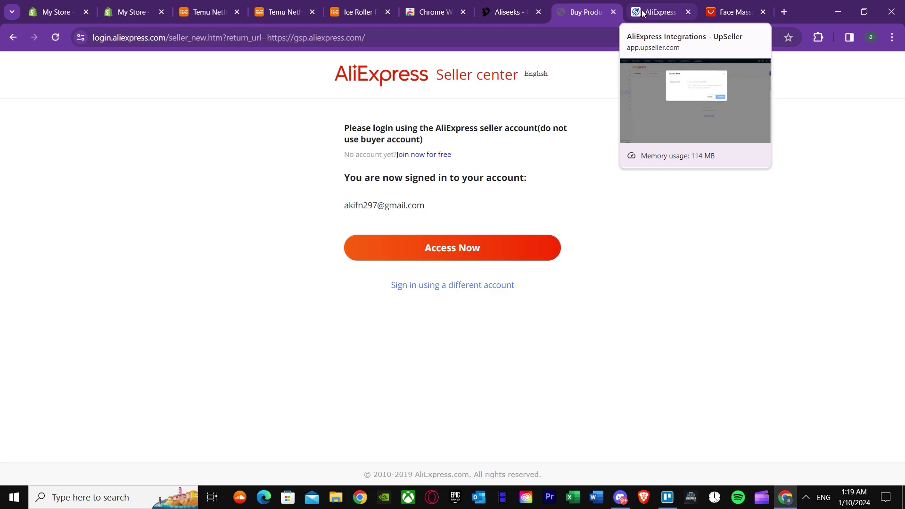
Close UpSeller's Connect Store form without entering a store name
click(643, 13)
click(457, 166)
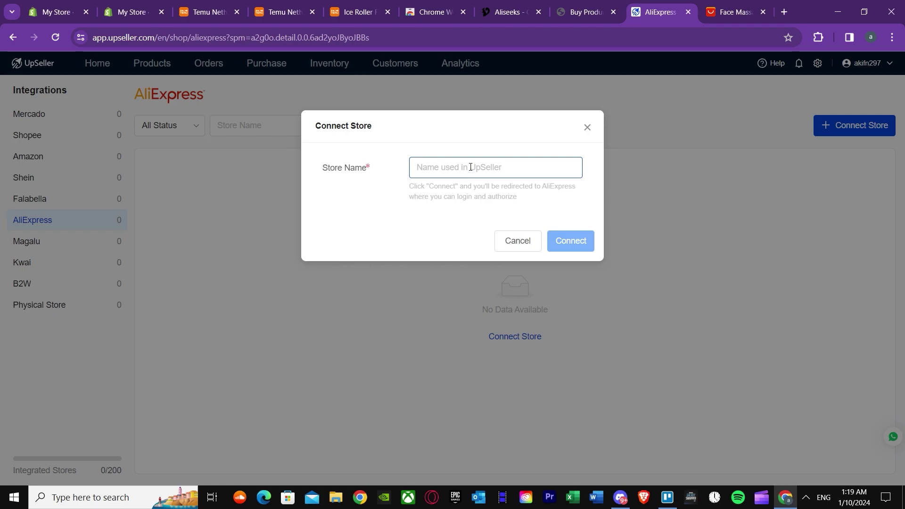
click(585, 130)
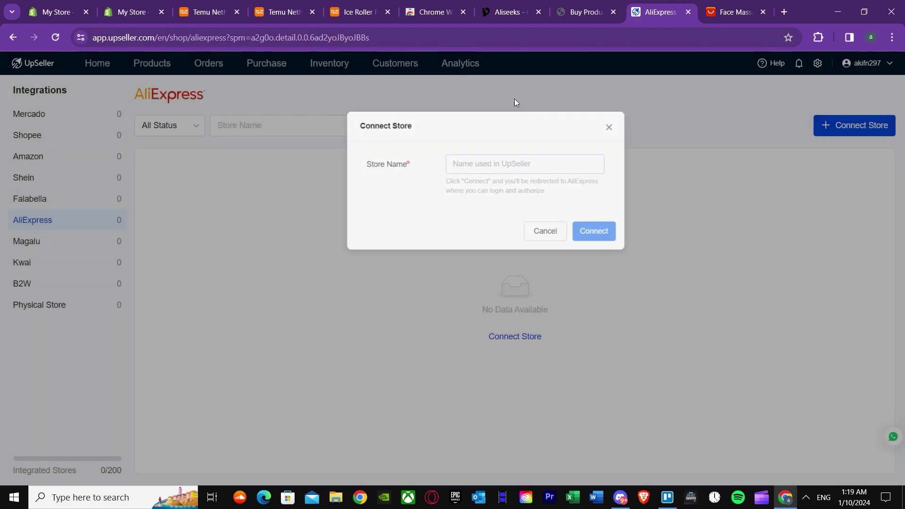
Dismiss Shopify's recommended apps dialog, then flip through the seller center, integration and product tabs
click(56, 12)
click(725, 86)
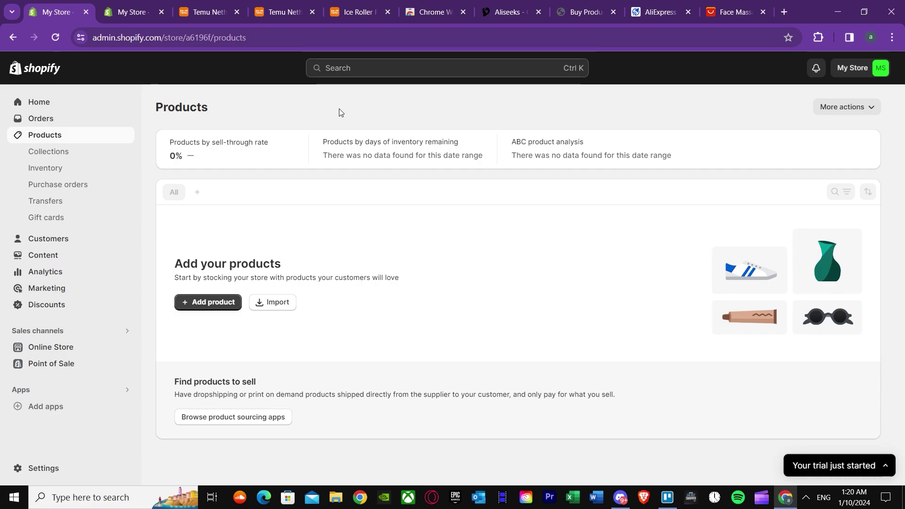
click(601, 13)
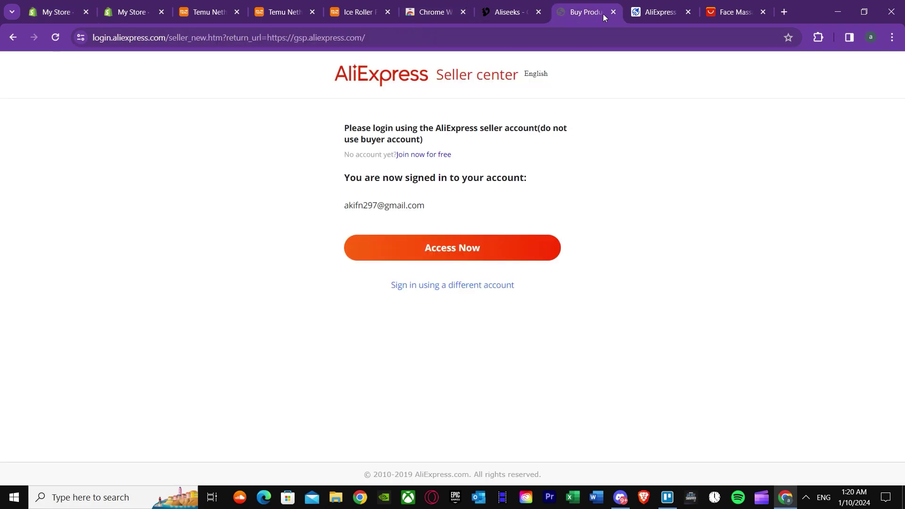
click(649, 13)
click(733, 12)
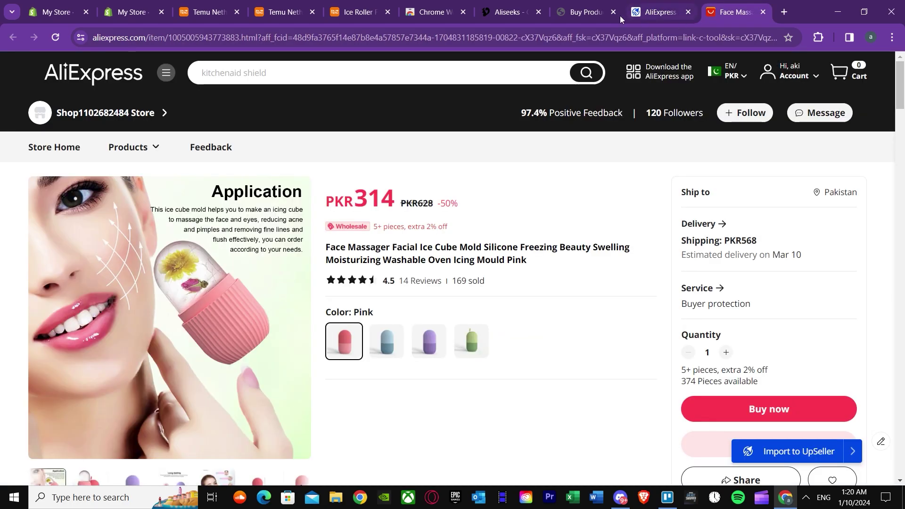
click(558, 18)
Cycle through Shopify Products, AliExpress and Temu tabs, ending on the Chrome Web Store importer search
key(ctrl+1)
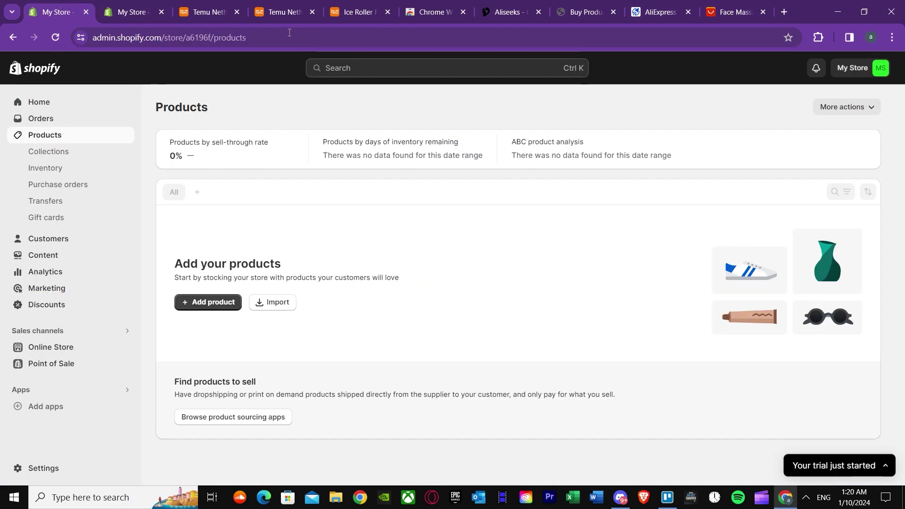
click(733, 12)
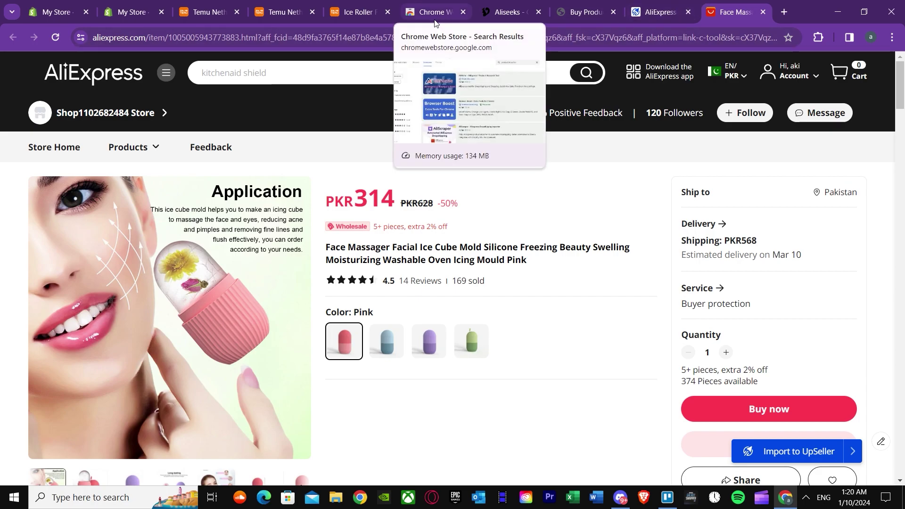
click(207, 12)
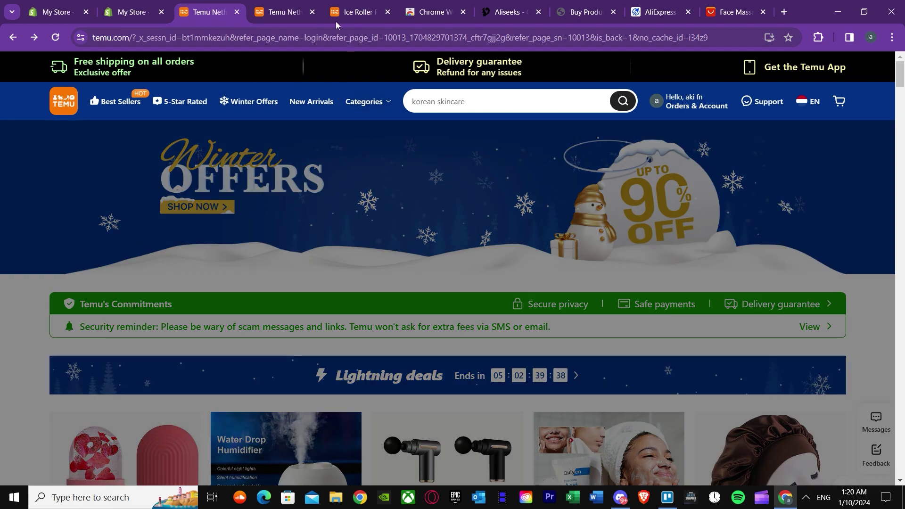
click(283, 9)
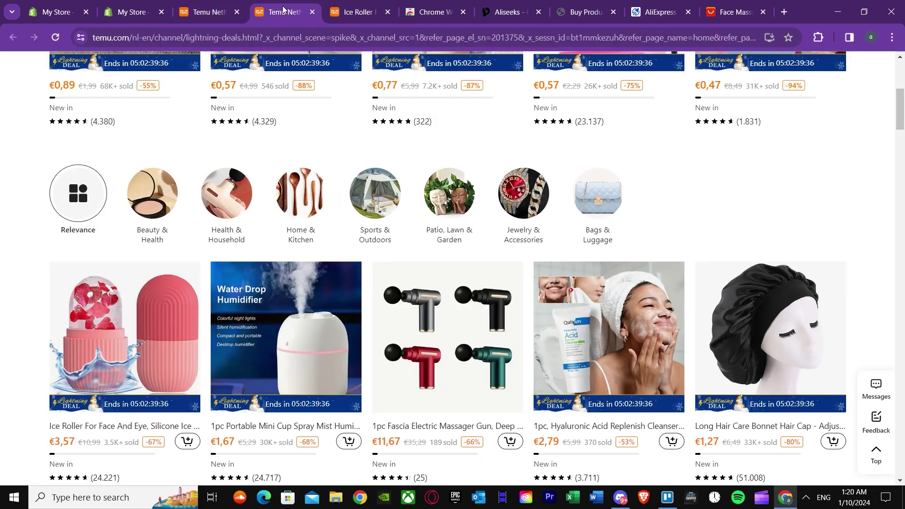
click(364, 9)
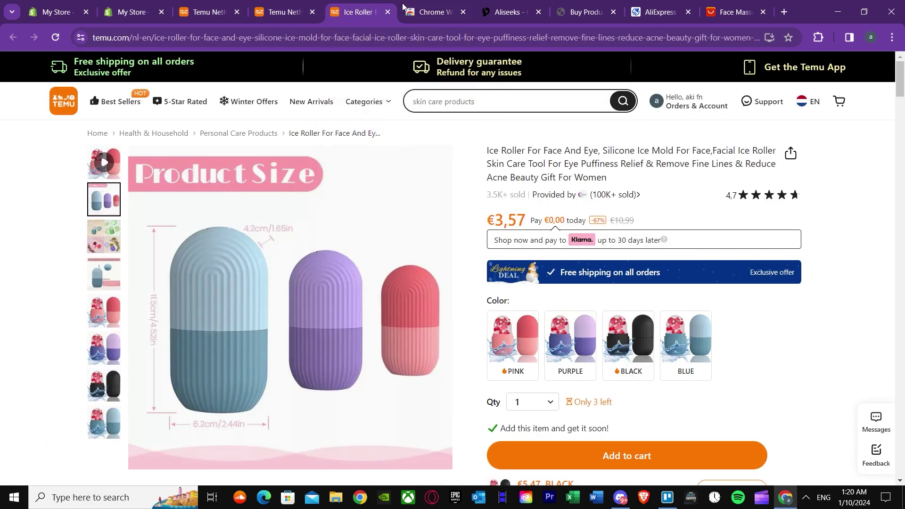
click(431, 13)
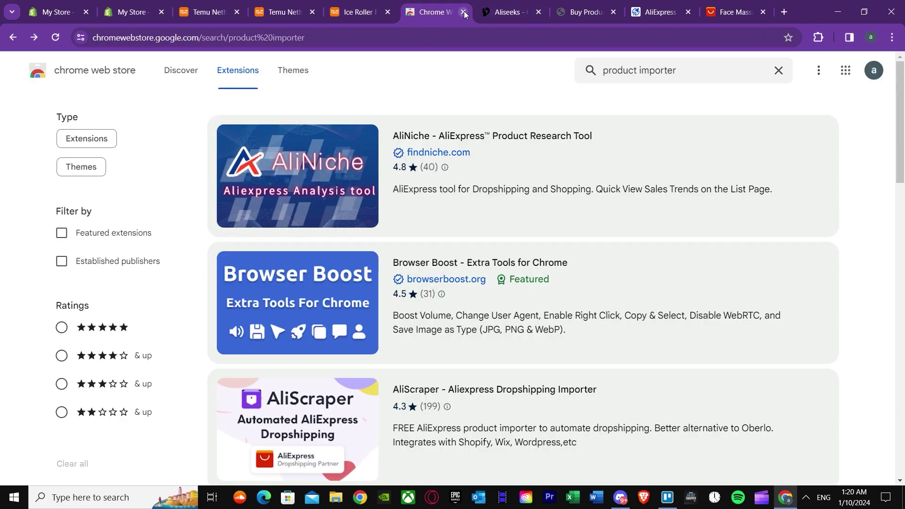
Close the Chrome Web Store tab and check the Temu, UpSeller and Aliseeks tabs
click(463, 11)
click(207, 12)
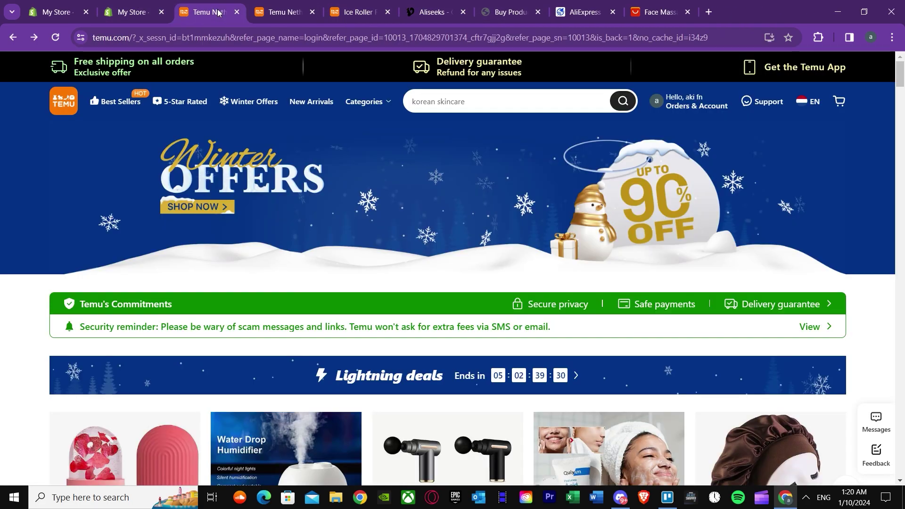
click(819, 38)
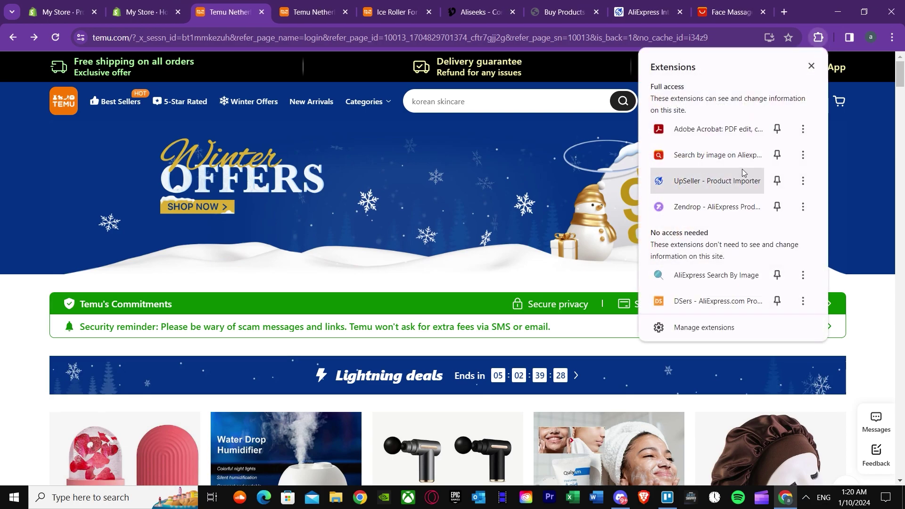
click(647, 12)
click(481, 13)
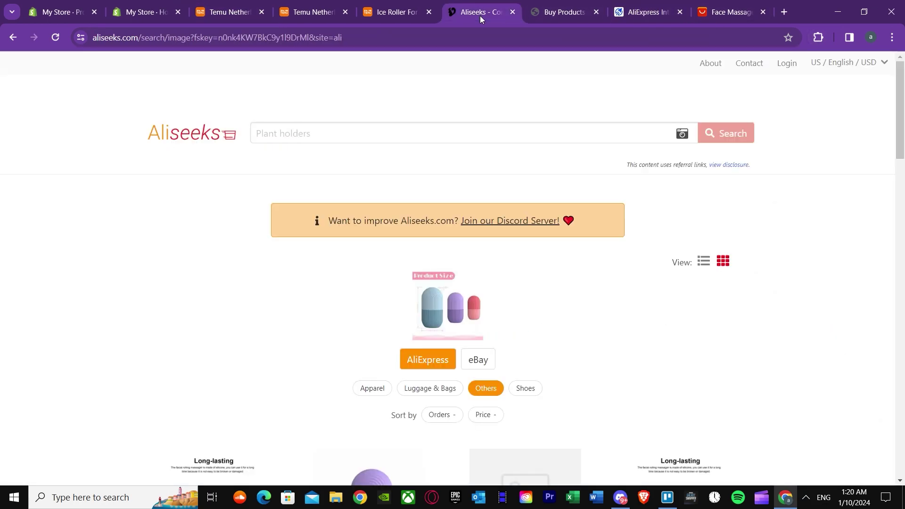
click(329, 4)
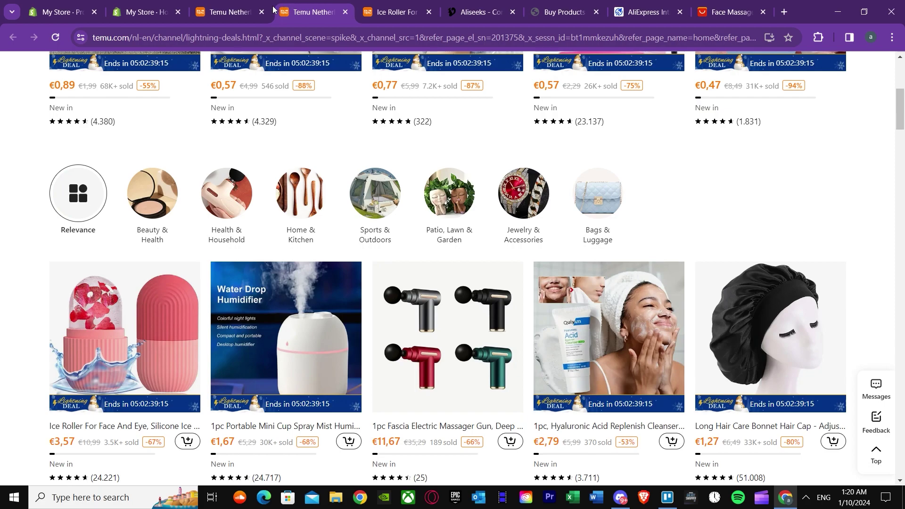
Review the Temu home page and scroll through the Aliseeks ice-roller image-search matches
mouse_move(263, 11)
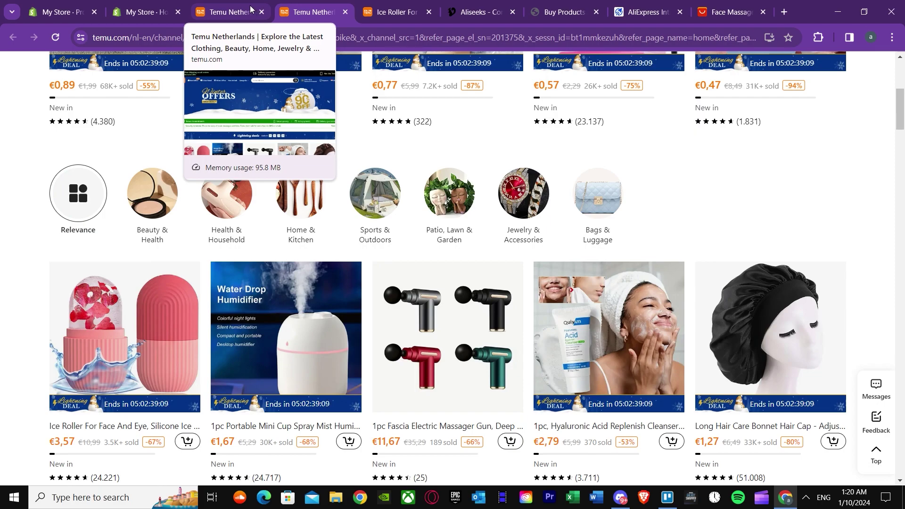
click(234, 12)
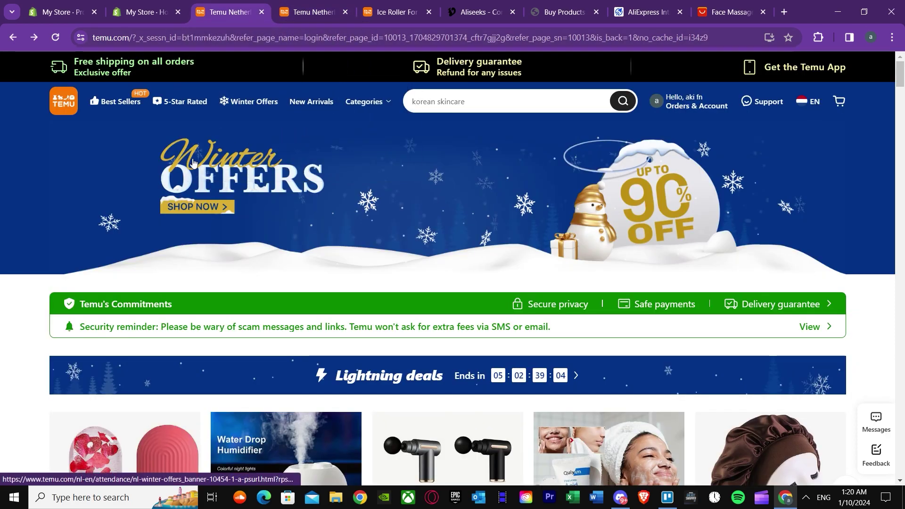
scroll(201, 186, down, 5)
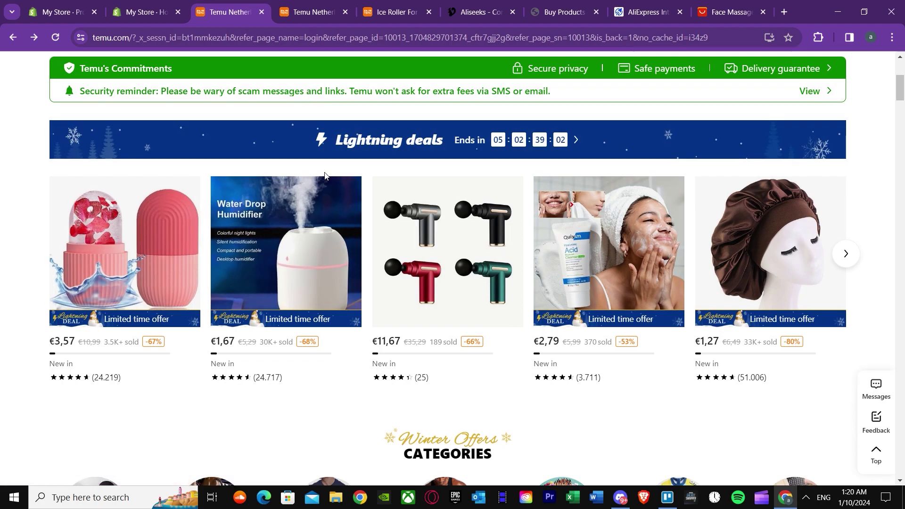
click(507, 14)
scroll(454, 203, down, 5)
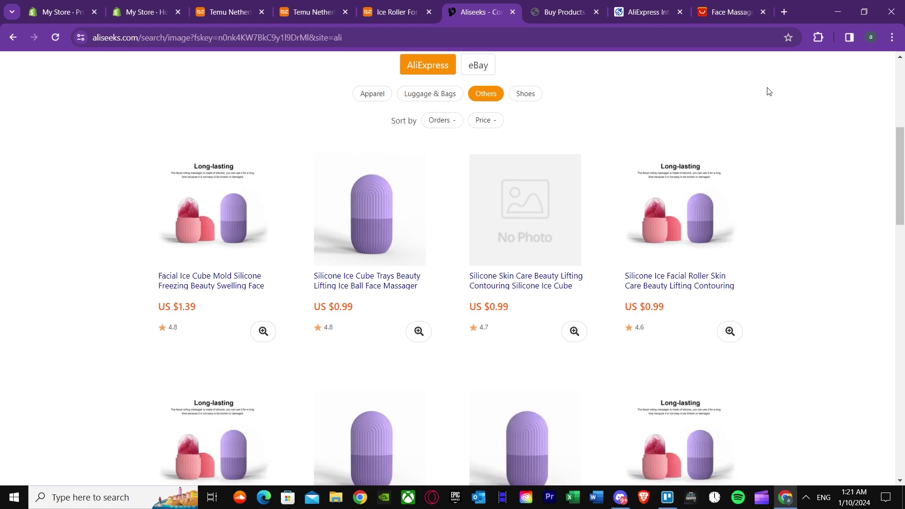
Launch the DSers importer extension, dismiss its message, and switch to UpSeller's AliExpress integrations
click(818, 37)
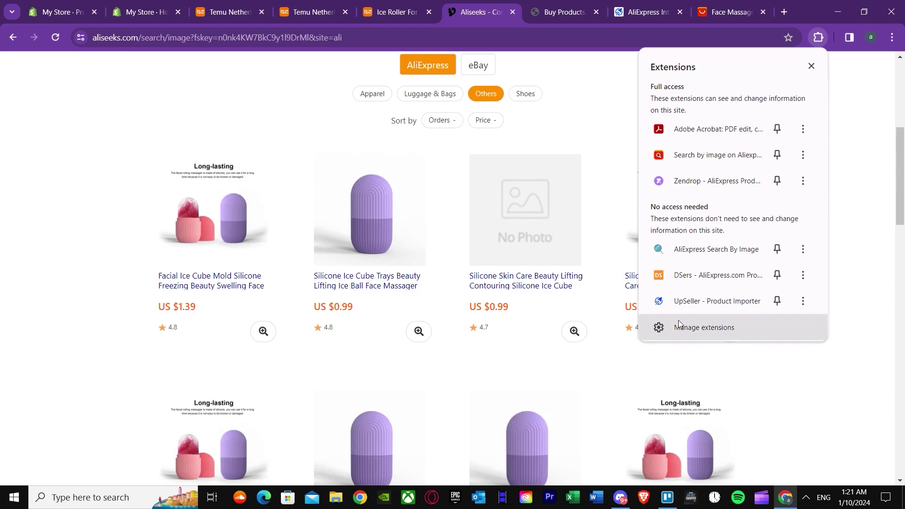
click(707, 276)
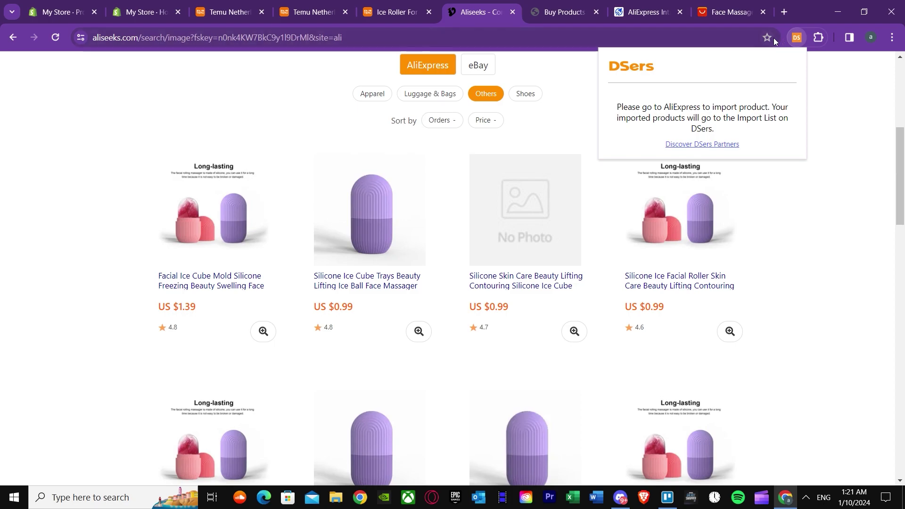
click(797, 37)
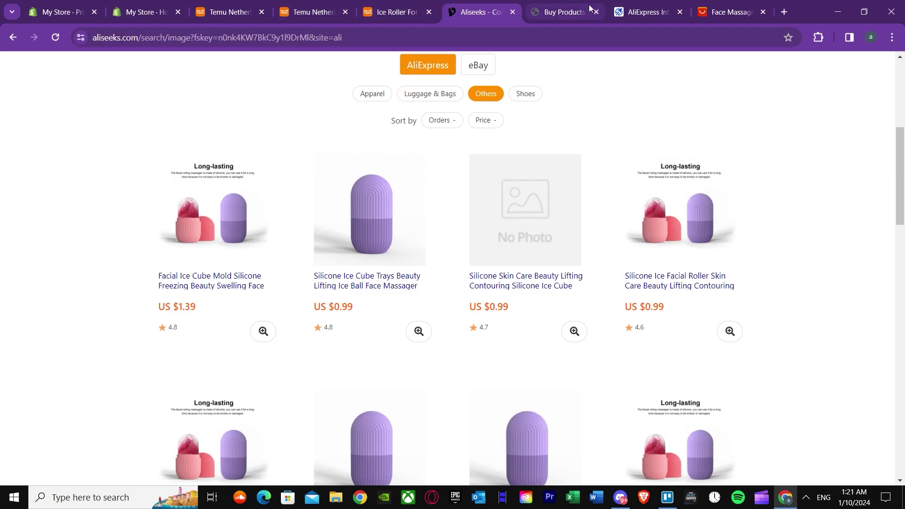
click(610, 4)
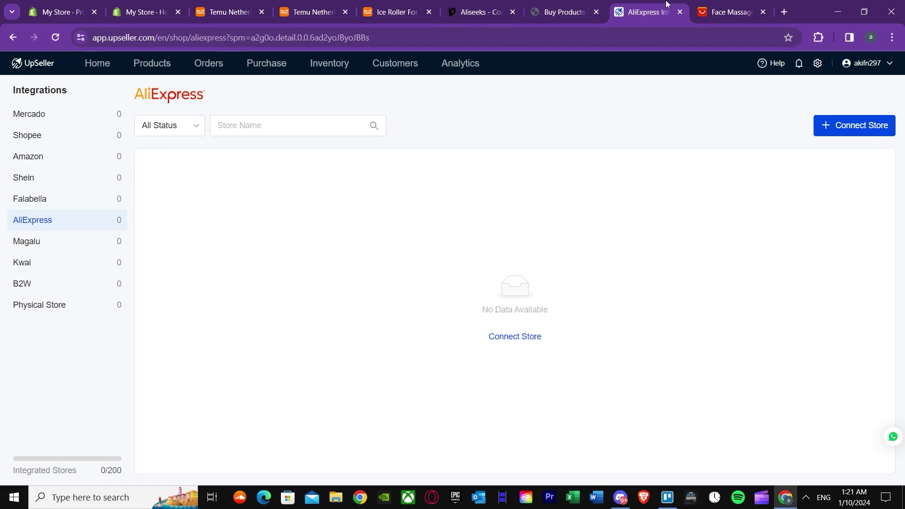
Compare the Shopify Products and Temu tabs, then bring up the AliExpress Face Massager page's Account menu
click(716, 7)
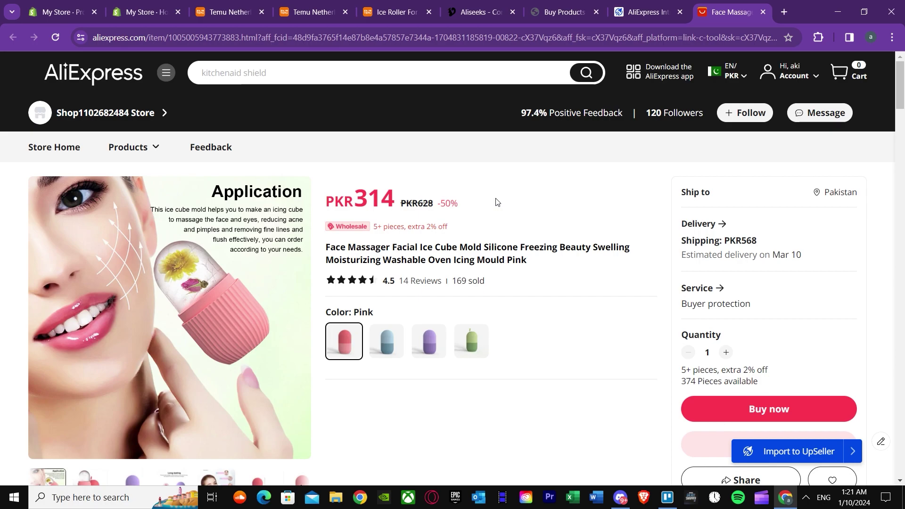
click(71, 12)
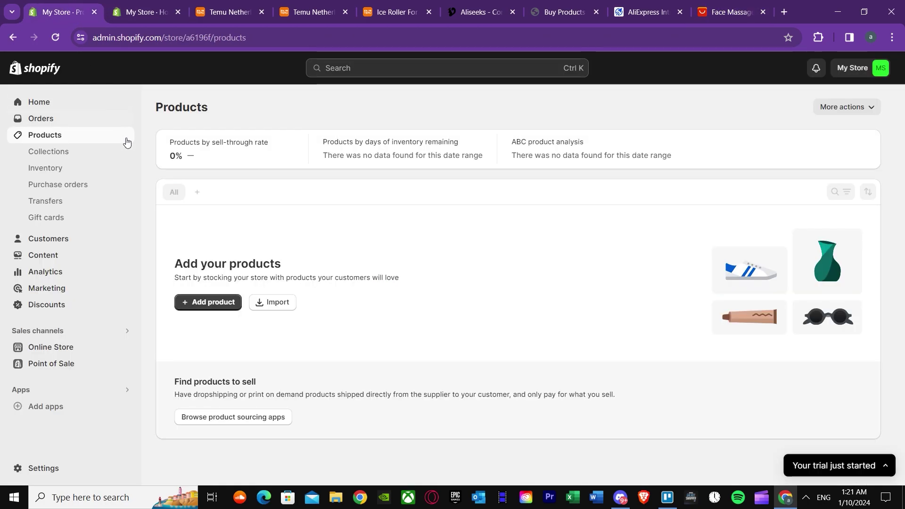
click(721, 12)
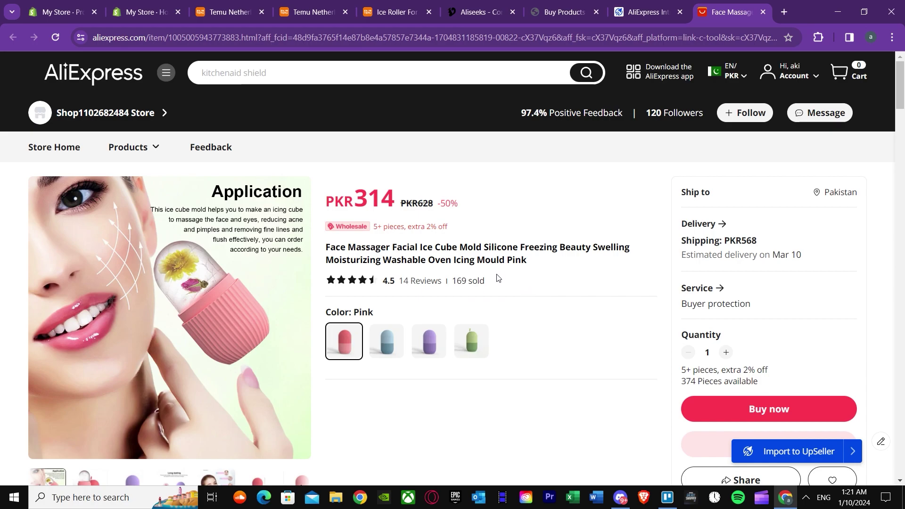
click(230, 11)
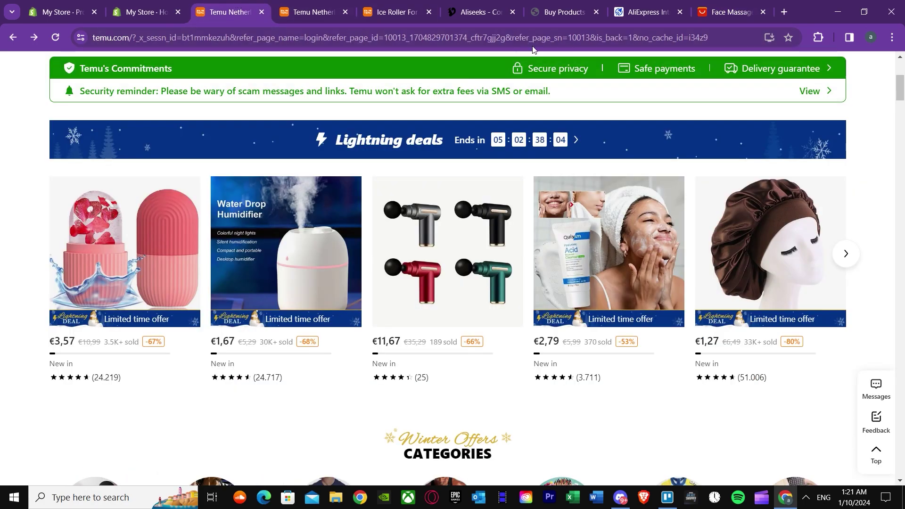
click(701, 13)
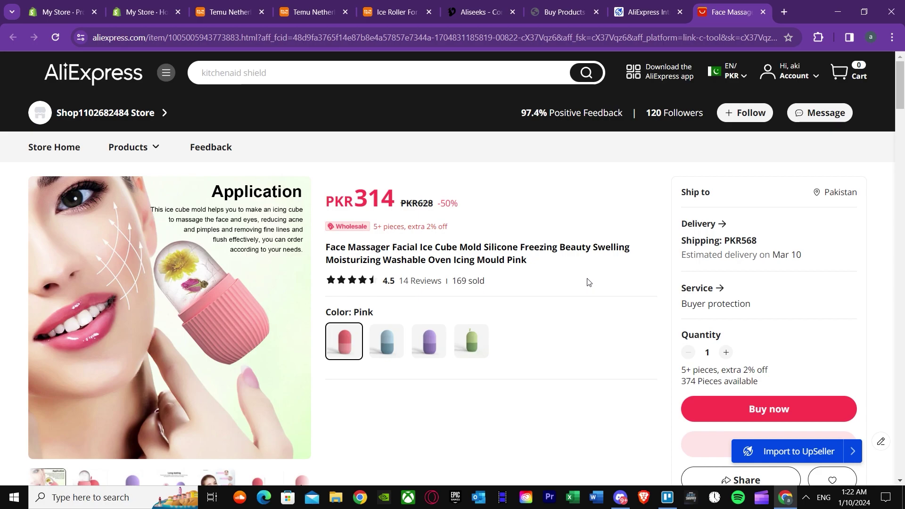
mouse_move(819, 82)
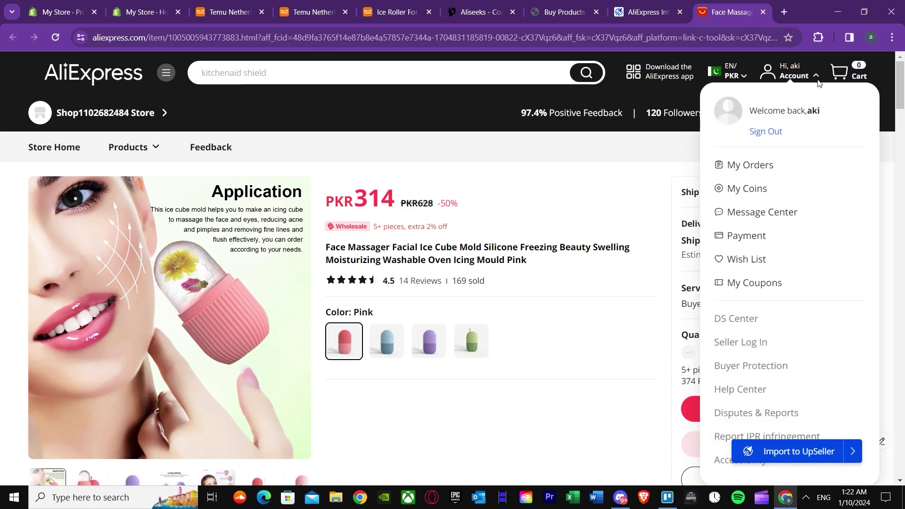